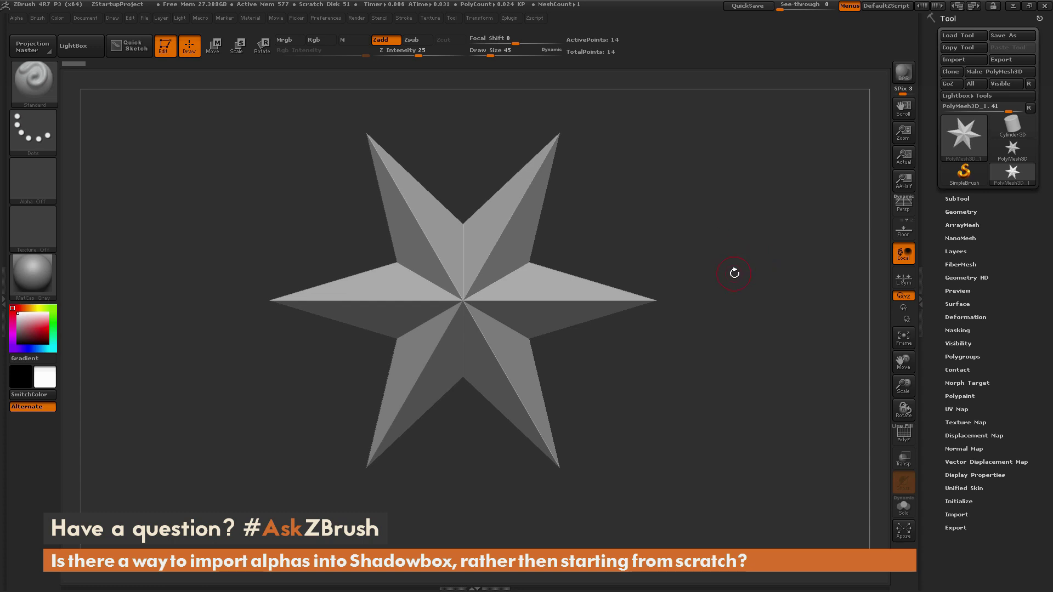
# Create a ShadowBox from the star mesh with Res set to 512 and Polish set to 1.
pyautogui.moveTo(715, 284); pyautogui.dragTo(731, 323)
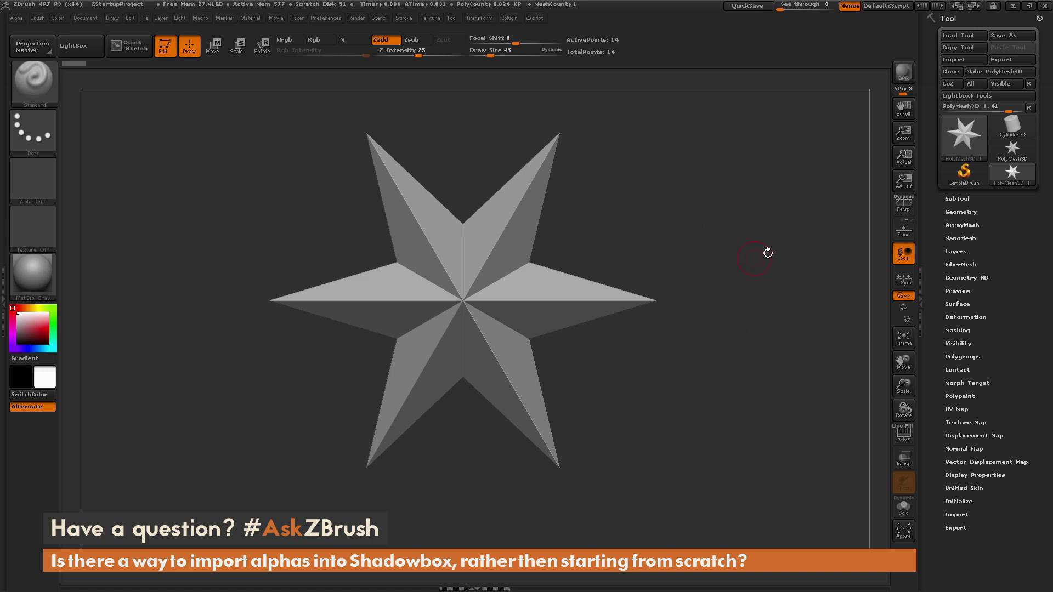
pyautogui.click(966, 212)
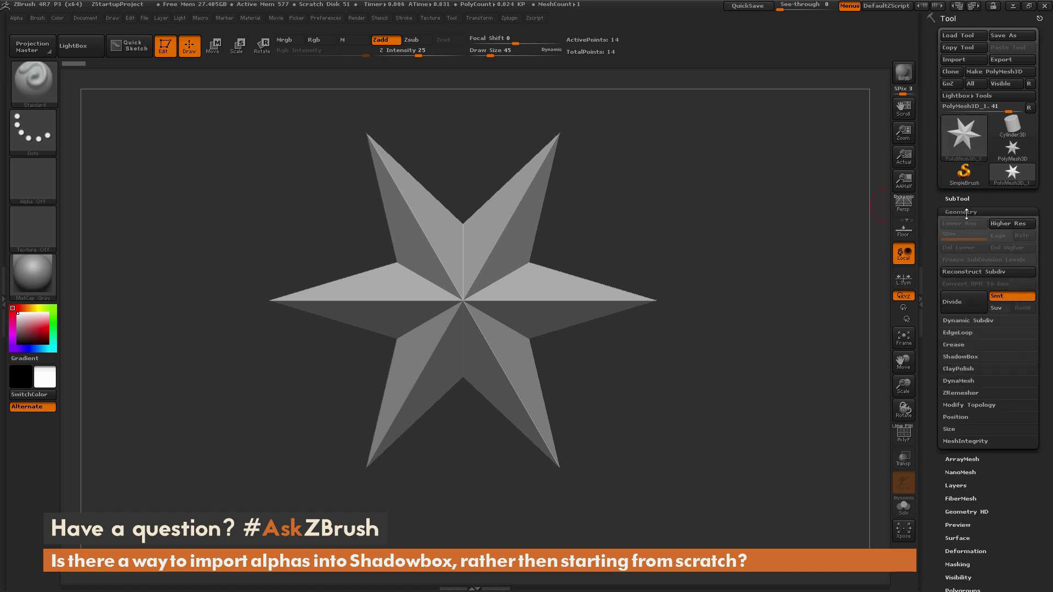
pyautogui.click(960, 357)
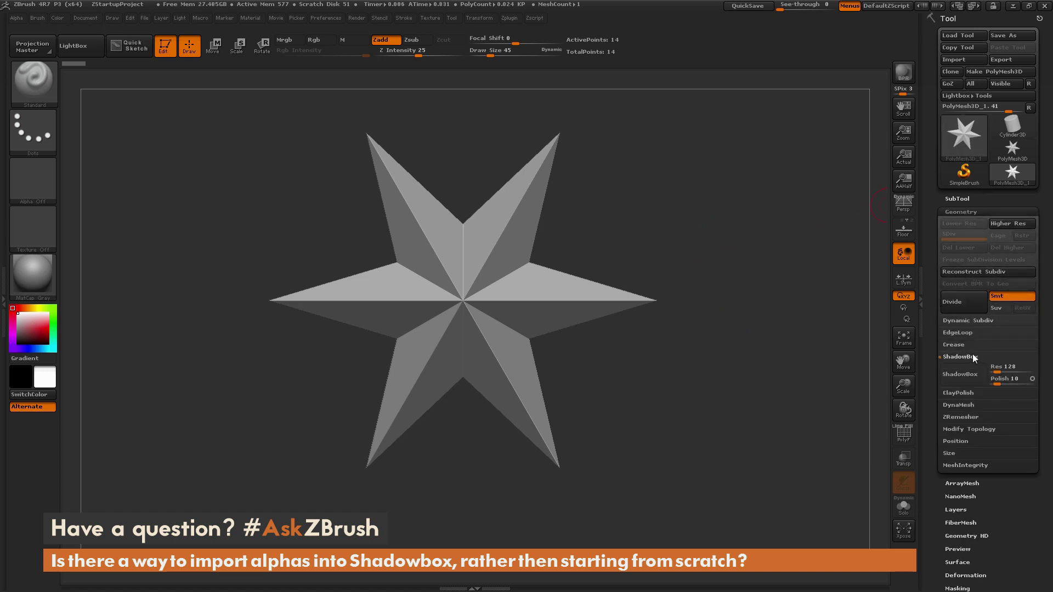
pyautogui.click(997, 369)
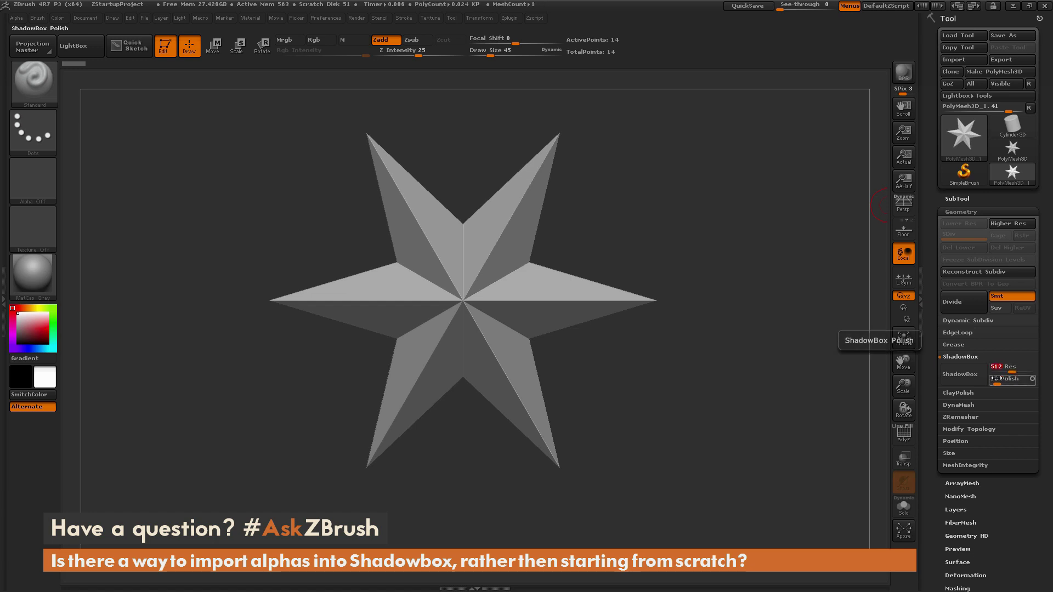
pyautogui.click(997, 383)
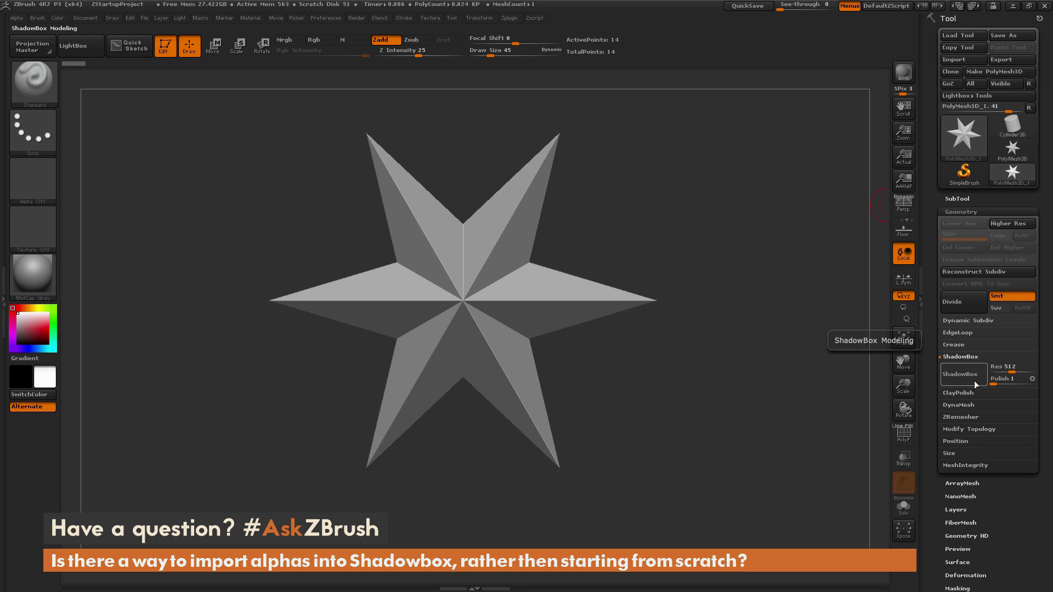
pyautogui.click(973, 381)
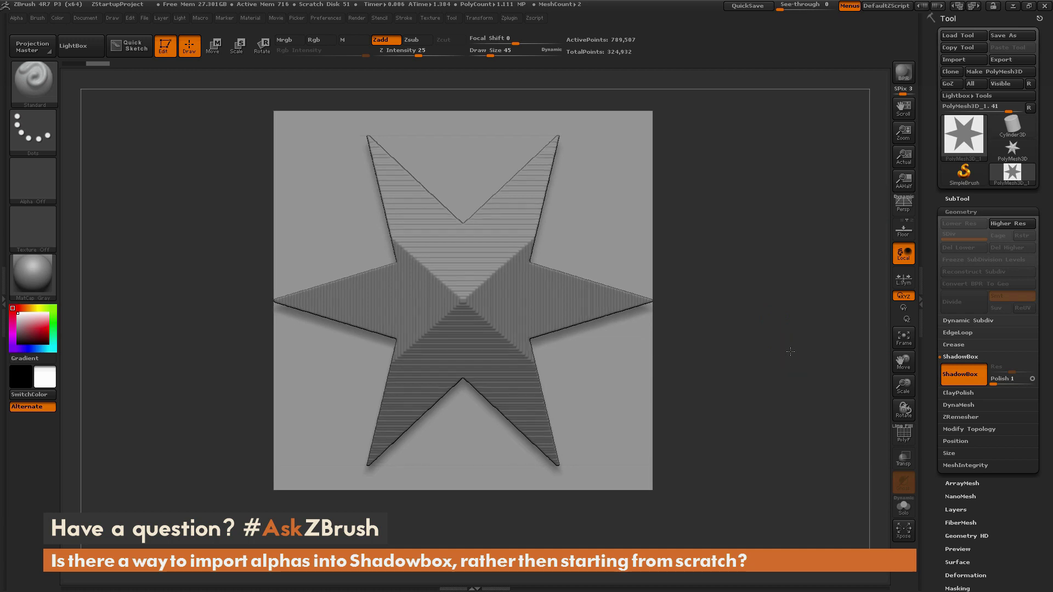
# Clear the star's masks from the ShadowBox planes to leave the box empty.
pyautogui.moveTo(791, 353)
pyautogui.mouseDown()
pyautogui.moveTo(778, 317)
pyautogui.moveTo(792, 349)
pyautogui.moveTo(771, 356)
pyautogui.moveTo(787, 394)
pyautogui.moveTo(785, 335)
pyautogui.mouseUp()
pyautogui.keyDown('ctrl'); pyautogui.keyDown('shift'); pyautogui.moveTo(749, 238); pyautogui.dragTo(783, 387); pyautogui.keyUp('shift'); pyautogui.keyUp('ctrl')
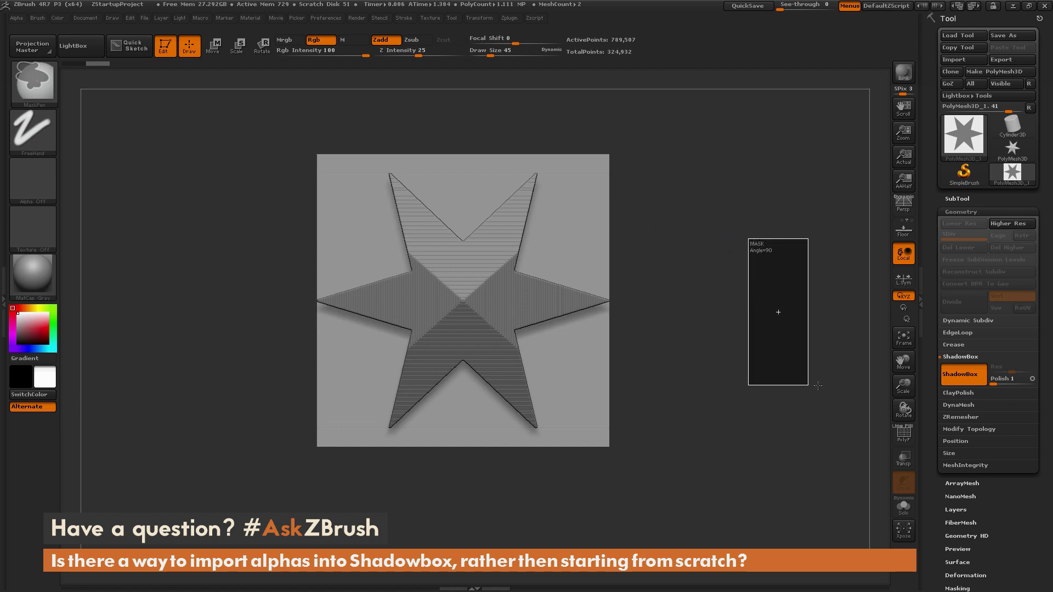
pyautogui.moveTo(772, 332)
pyautogui.mouseDown()
pyautogui.moveTo(788, 369)
pyautogui.moveTo(783, 345)
pyautogui.mouseUp()
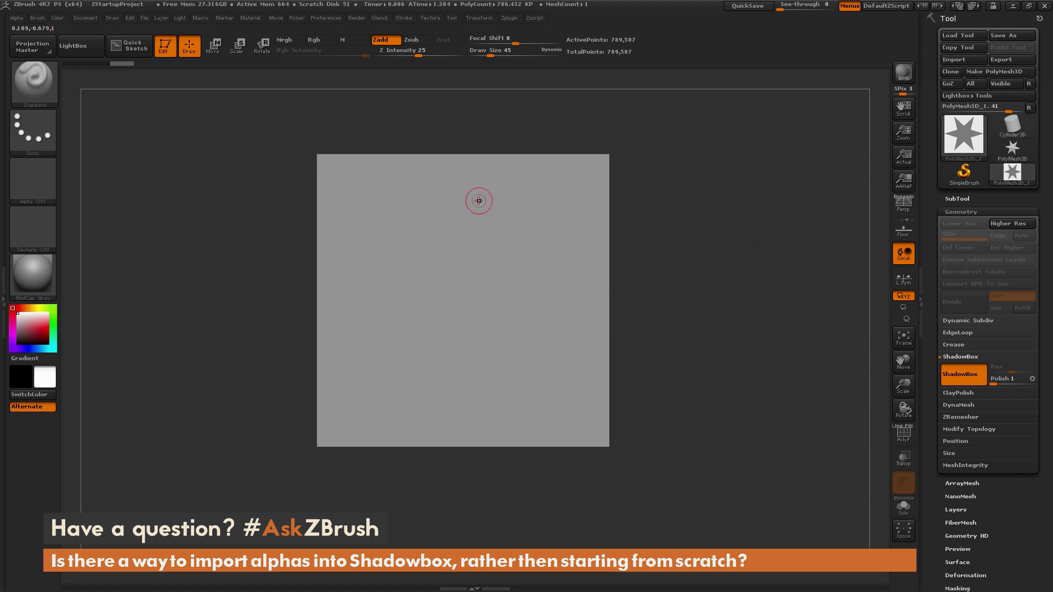
# Paint a large S-shaped mask stroke on the ShadowBox's back plane with the MaskPen brush.
pyautogui.press('ctrl')
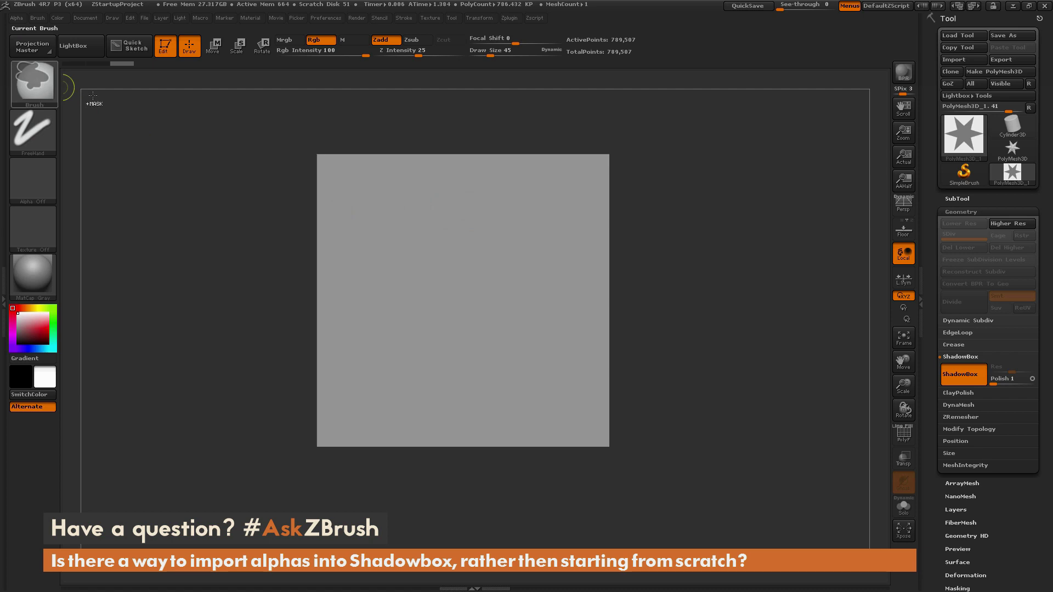
pyautogui.moveTo(483, 195)
pyautogui.keyDown('ctrl'); pyautogui.mouseDown()
pyautogui.moveTo(416, 251)
pyautogui.moveTo(511, 278)
pyautogui.moveTo(476, 335)
pyautogui.moveTo(448, 372)
pyautogui.mouseUp(); pyautogui.keyUp('ctrl')
pyautogui.moveTo(710, 242)
pyautogui.mouseDown()
pyautogui.moveTo(748, 259)
pyautogui.moveTo(735, 269)
pyautogui.moveTo(583, 250)
pyautogui.mouseUp()
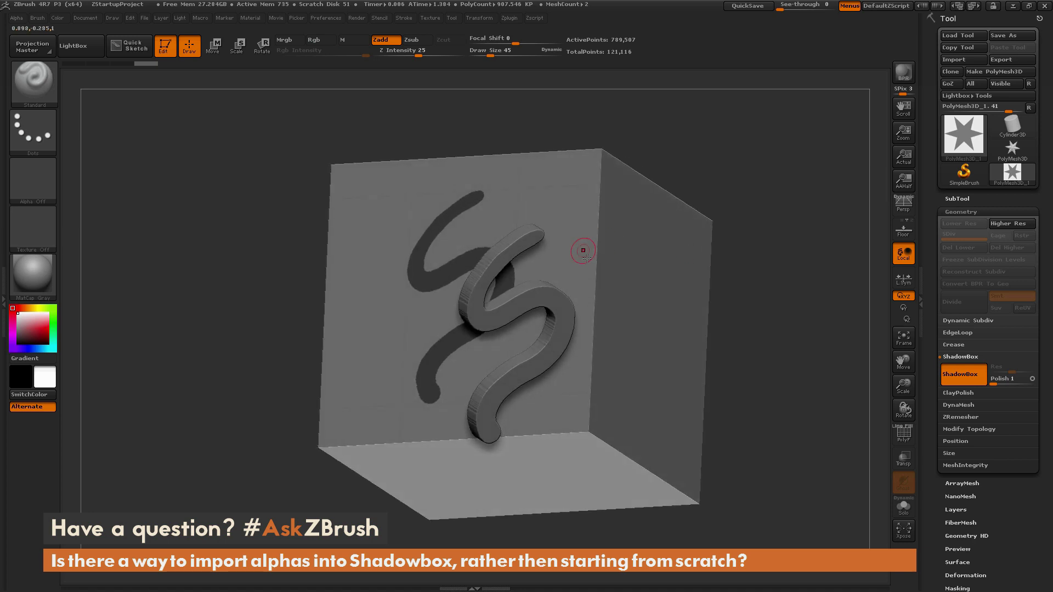
# Add a mask dot near the S curve on the back plane and paint mask strokes on the adjoining plane.
pyautogui.keyDown('ctrl'); pyautogui.click(553, 192); pyautogui.keyUp('ctrl')
pyautogui.moveTo(752, 176); pyautogui.dragTo(696, 180)
pyautogui.moveTo(579, 135)
pyautogui.keyDown('ctrl'); pyautogui.mouseDown()
pyautogui.moveTo(578, 236)
pyautogui.moveTo(635, 368)
pyautogui.mouseUp(); pyautogui.keyUp('ctrl')
pyautogui.moveTo(754, 303); pyautogui.dragTo(741, 285)
pyautogui.keyDown('ctrl'); pyautogui.moveTo(600, 115); pyautogui.dragTo(617, 385); pyautogui.keyUp('ctrl')
pyautogui.moveTo(795, 290)
pyautogui.mouseDown()
pyautogui.moveTo(782, 333)
pyautogui.moveTo(768, 323)
pyautogui.moveTo(707, 327)
pyautogui.mouseUp()
# Clear all painted masks from the ShadowBox.
pyautogui.press('ctrl')
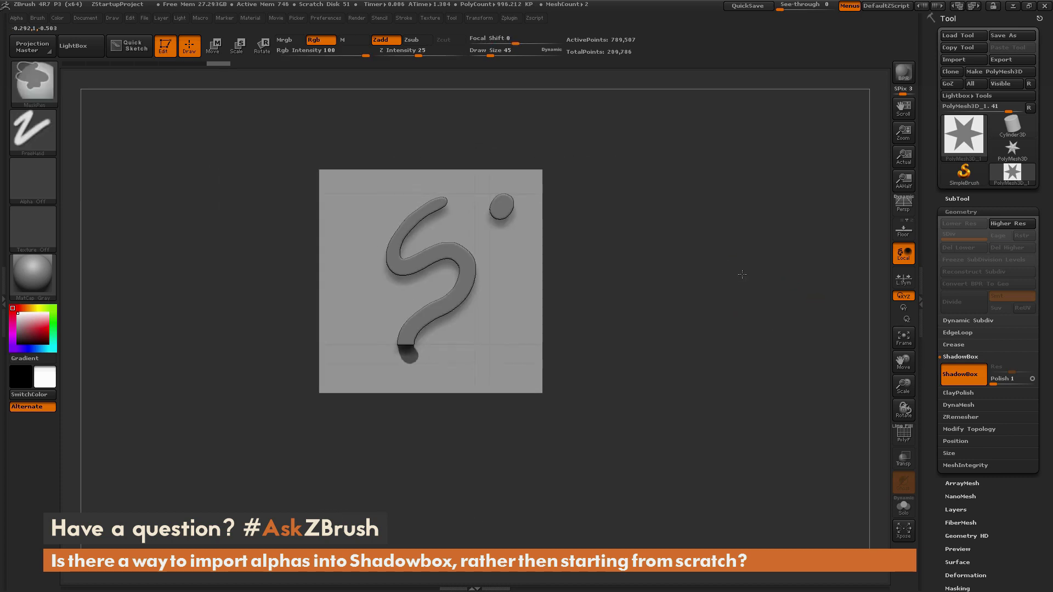
pyautogui.keyDown('ctrl'); pyautogui.click(739, 266); pyautogui.keyUp('ctrl')
pyautogui.moveTo(795, 313); pyautogui.dragTo(761, 326)
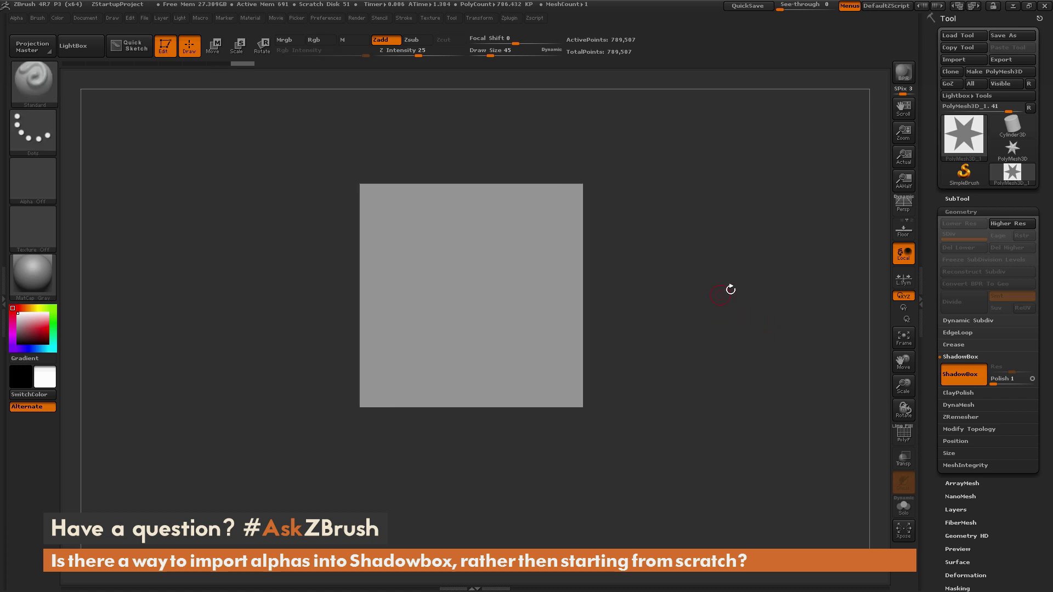
# Paint a smaller S-shaped mask on the back plane, and clear it again.
pyautogui.moveTo(728, 294)
pyautogui.mouseDown()
pyautogui.moveTo(731, 329)
pyautogui.moveTo(576, 274)
pyautogui.mouseUp()
pyautogui.press('ctrl')
pyautogui.moveTo(512, 243)
pyautogui.mouseDown()
pyautogui.moveTo(475, 305)
pyautogui.moveTo(473, 347)
pyautogui.mouseUp()
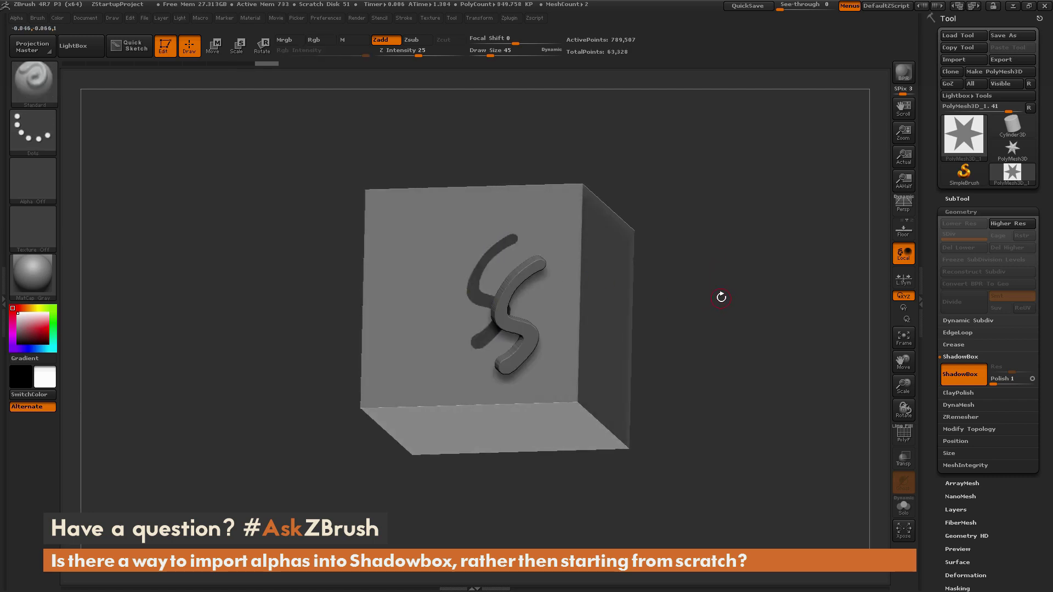
pyautogui.keyDown('ctrl'); pyautogui.moveTo(727, 299); pyautogui.dragTo(698, 240); pyautogui.keyUp('ctrl')
# Switch the masking brush to MaskRect, keeping its Rect stroke.
pyautogui.press('ctrl')
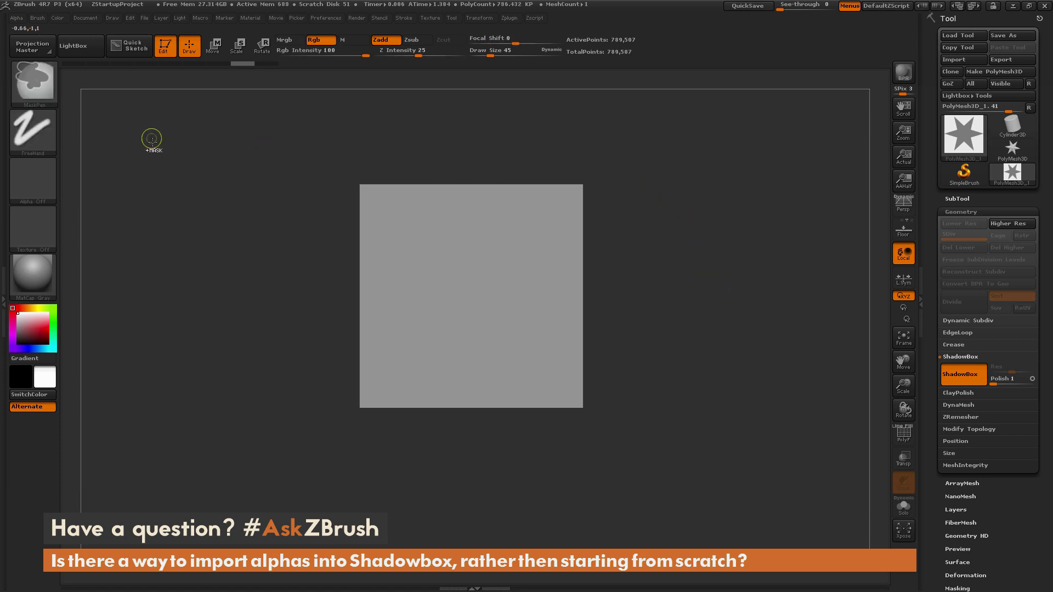
pyautogui.click(43, 88)
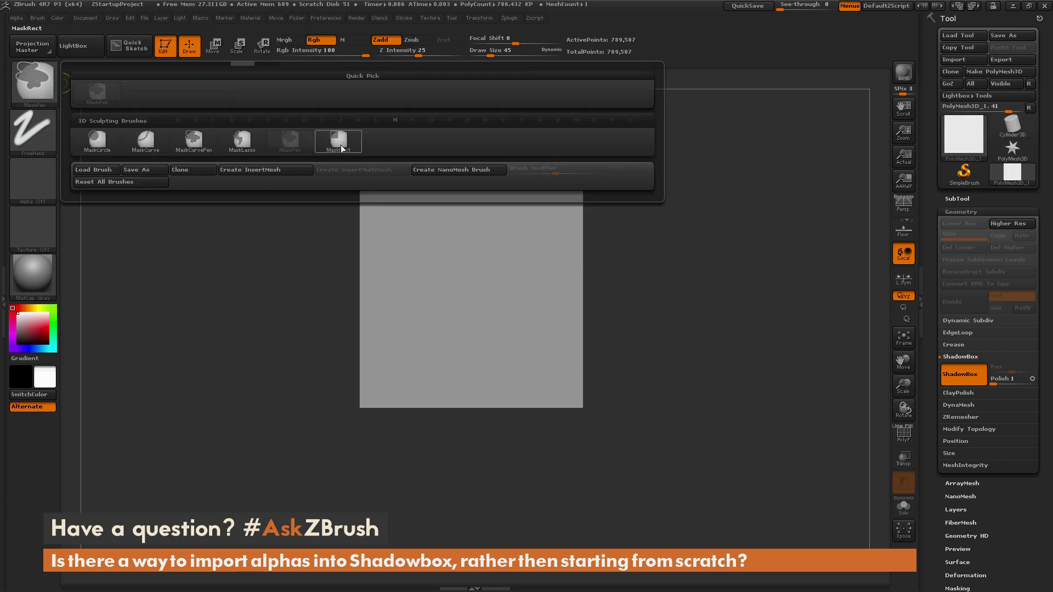
pyautogui.moveTo(341, 147)
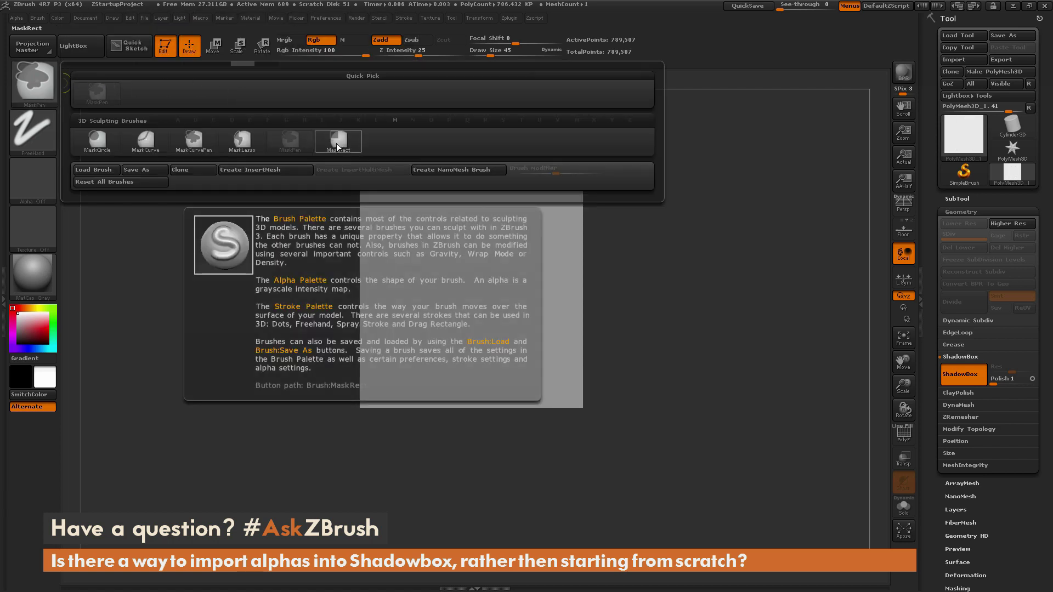
pyautogui.click(338, 144)
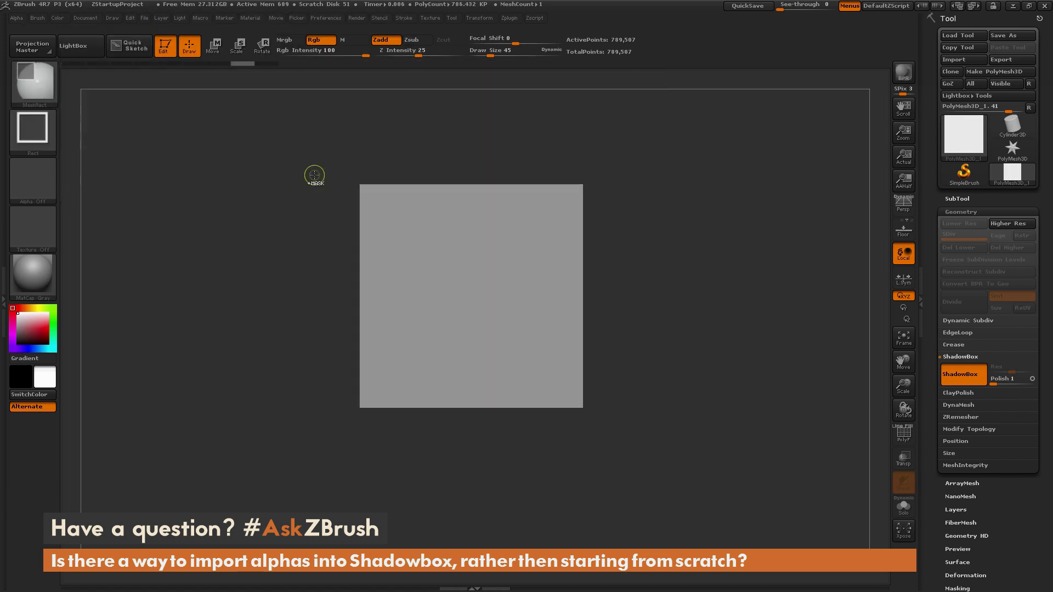
pyautogui.click(34, 138)
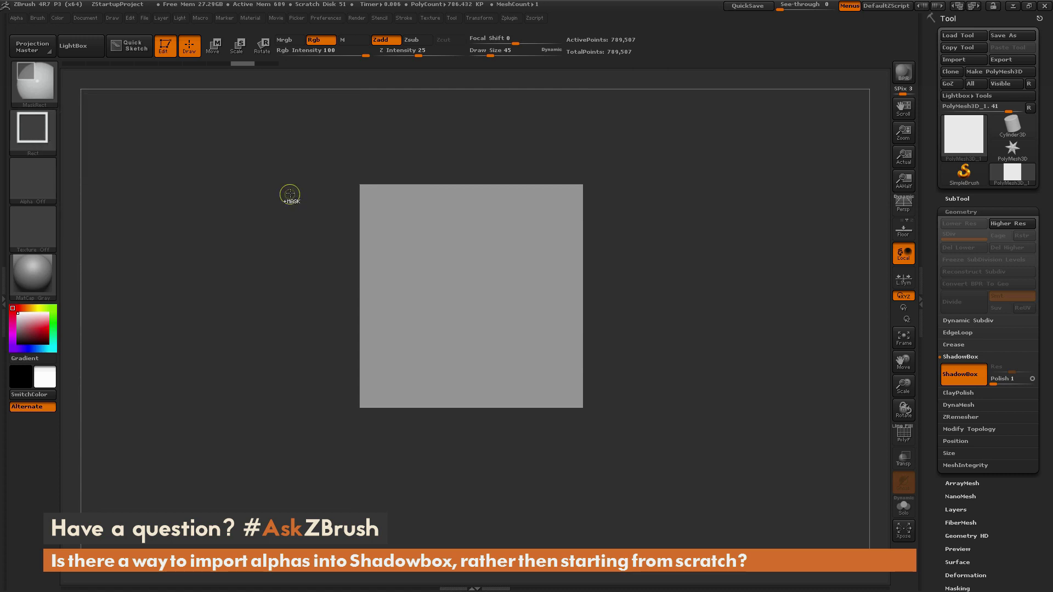
pyautogui.click(33, 131)
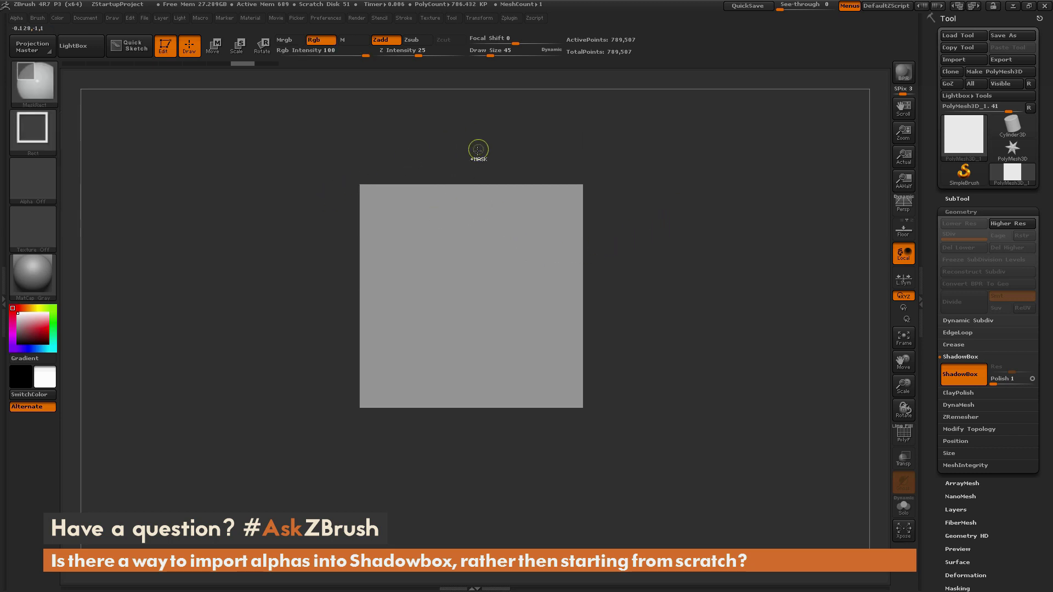
# Mask a small rectangle in the centre of the back plane, and clear it again.
pyautogui.moveTo(447, 256); pyautogui.dragTo(516, 347)
pyautogui.moveTo(710, 228); pyautogui.dragTo(704, 237)
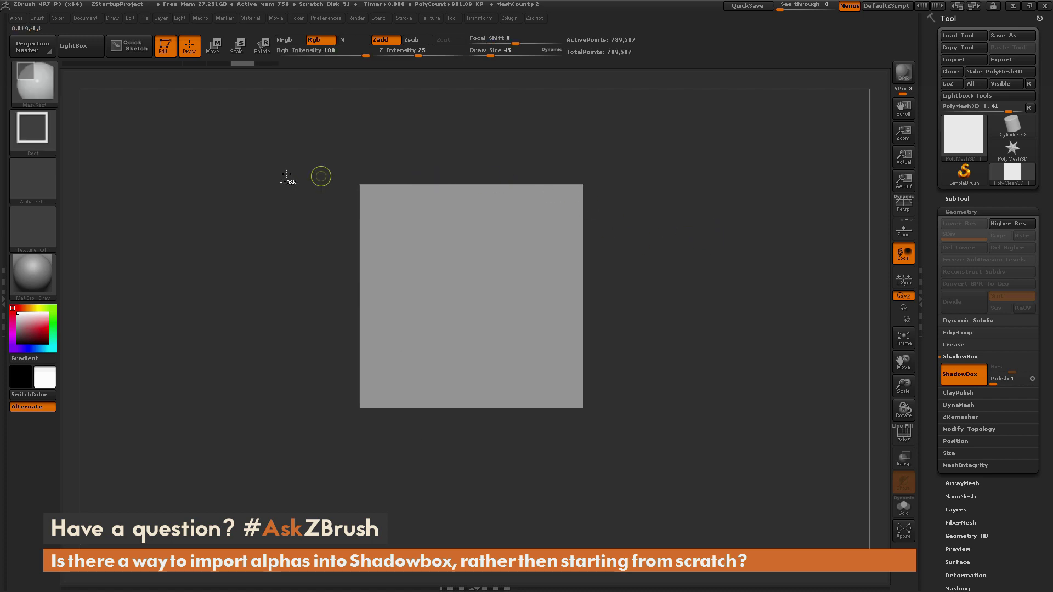
# Assign the MaxMaxKoala alpha to the MaskRect brush and mask the flaming koala emblem across the ShadowBox's back plane.
pyautogui.press('ctrl')
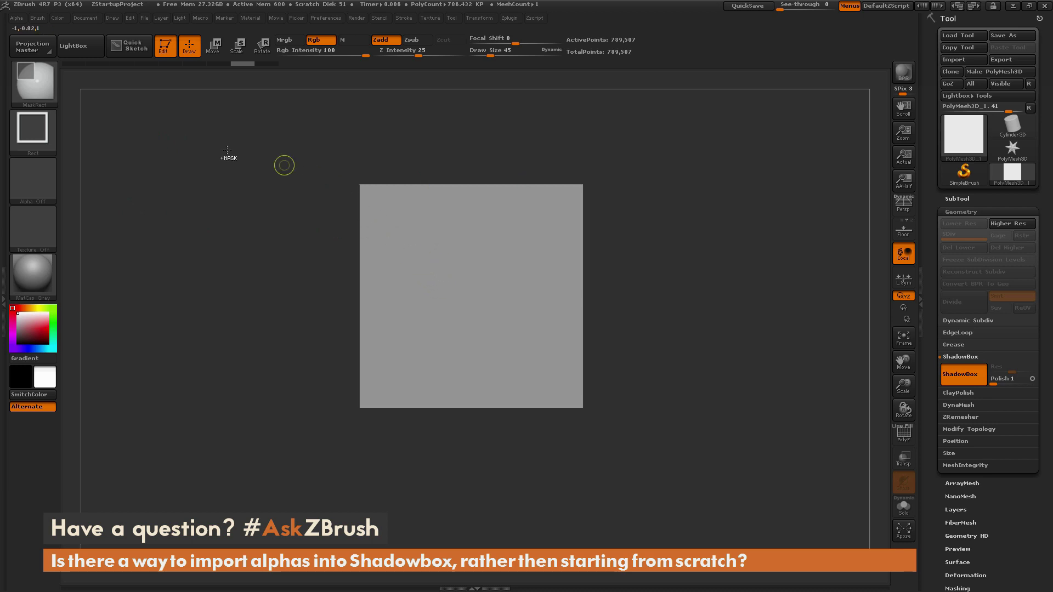
pyautogui.click(34, 182)
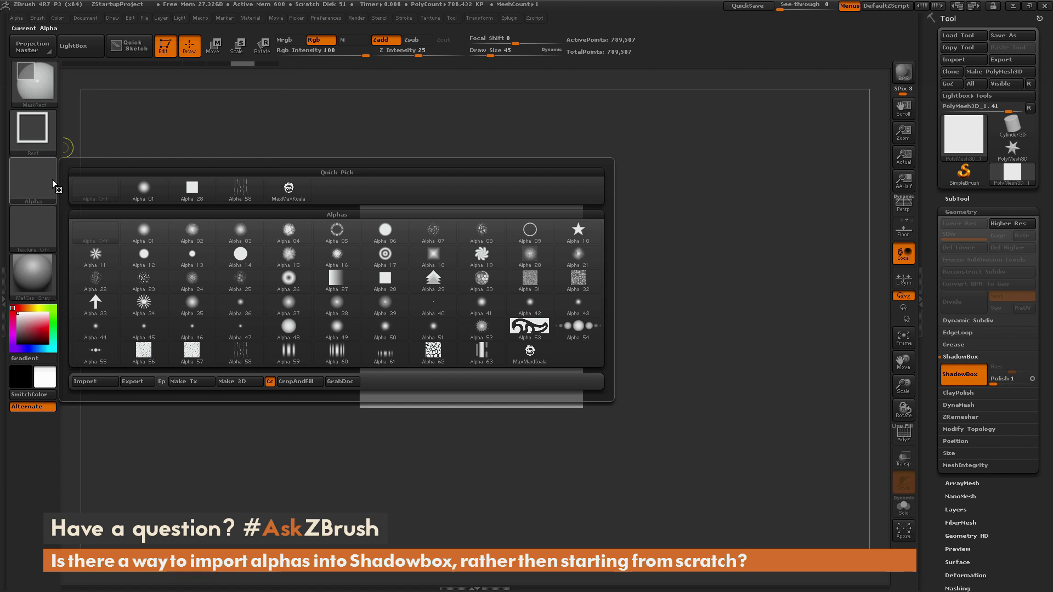
pyautogui.click(294, 192)
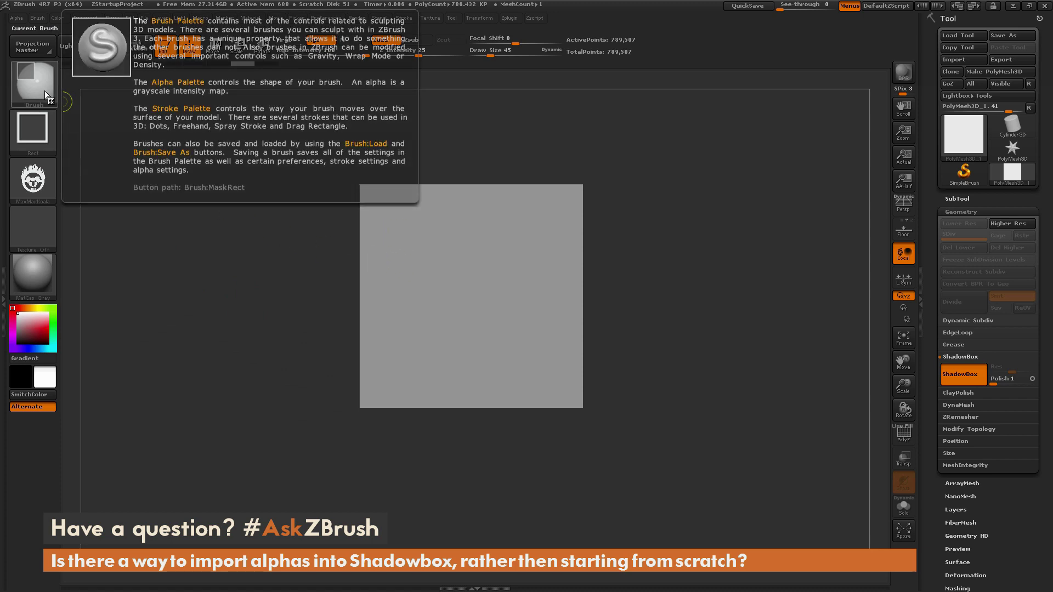
pyautogui.keyDown('ctrl'); pyautogui.moveTo(434, 253); pyautogui.dragTo(611, 432); pyautogui.keyUp('ctrl')
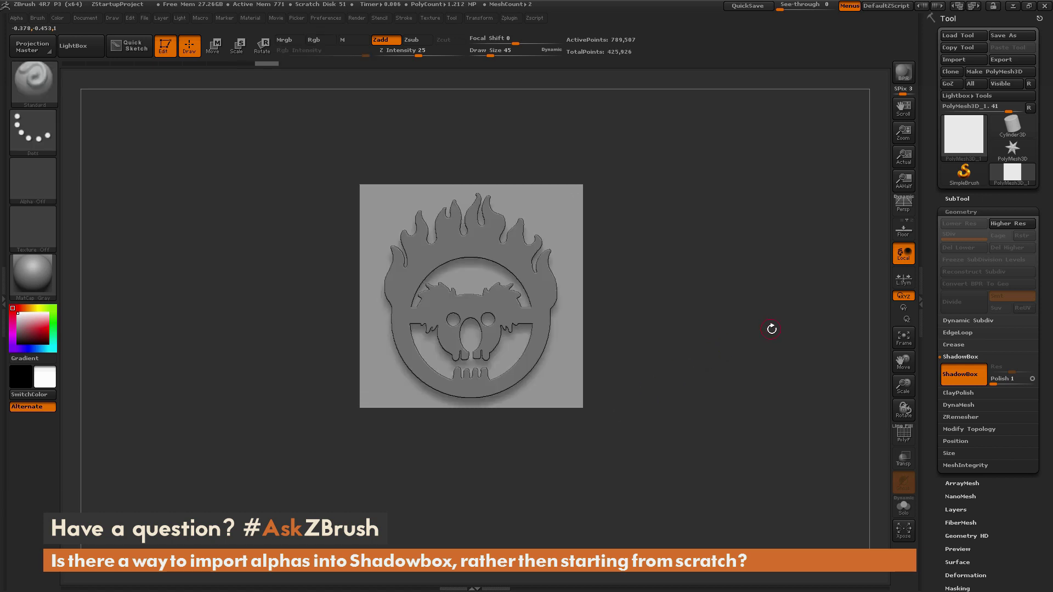
pyautogui.moveTo(760, 301)
pyautogui.mouseDown()
pyautogui.moveTo(768, 284)
pyautogui.moveTo(777, 303)
pyautogui.moveTo(753, 274)
pyautogui.mouseUp()
pyautogui.press('ctrl')
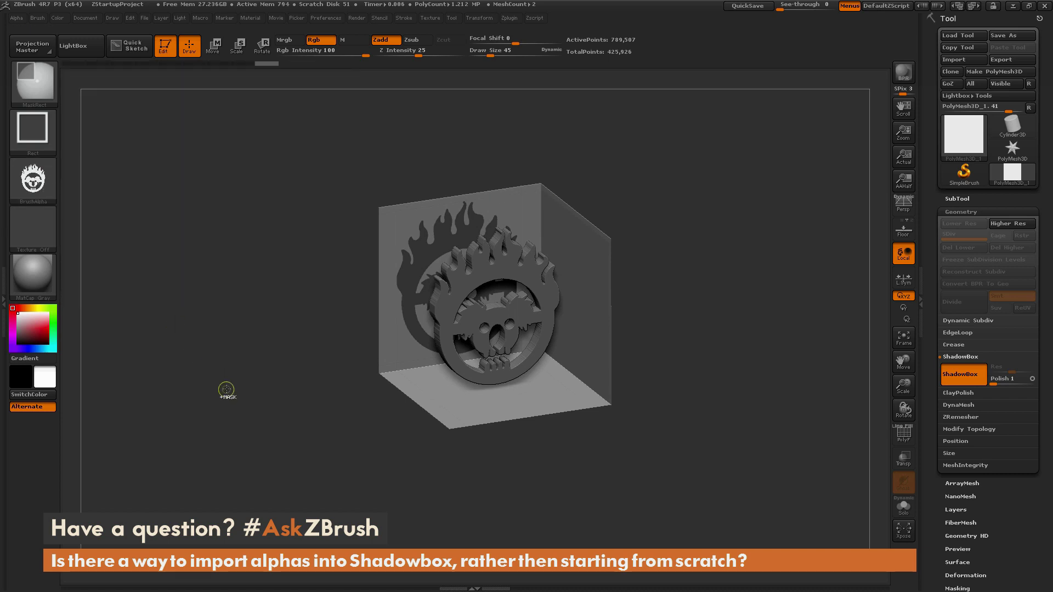
pyautogui.keyDown('shift'); pyautogui.moveTo(653, 208); pyautogui.dragTo(660, 185); pyautogui.keyUp('shift')
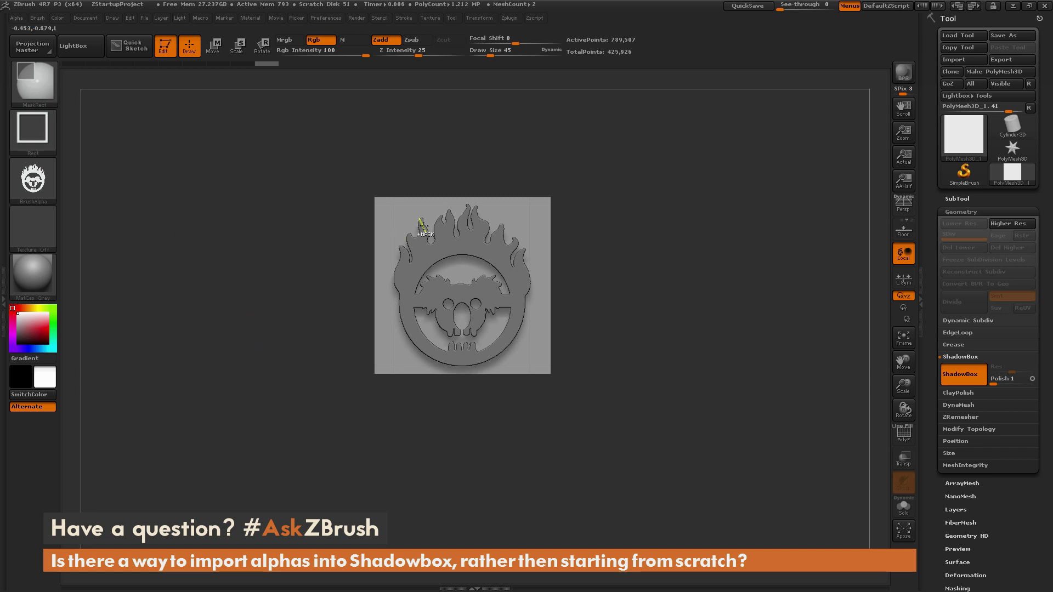
pyautogui.moveTo(689, 172)
pyautogui.mouseDown()
pyautogui.moveTo(700, 185)
pyautogui.moveTo(683, 210)
pyautogui.moveTo(669, 195)
pyautogui.moveTo(694, 187)
pyautogui.mouseUp()
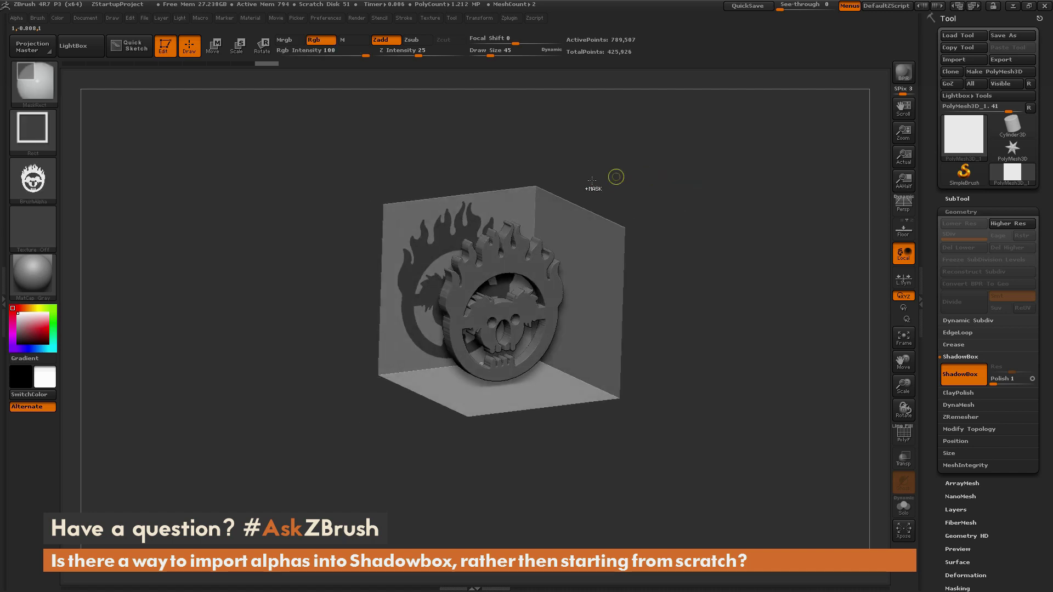
# Switch the masking brush back to MaskPen and face the ShadowBox's back plane.
pyautogui.keyDown('ctrl'); pyautogui.click(33, 82); pyautogui.keyUp('ctrl')
pyautogui.click(288, 141)
pyautogui.keyDown('shift'); pyautogui.moveTo(411, 148); pyautogui.dragTo(528, 196); pyautogui.keyUp('shift')
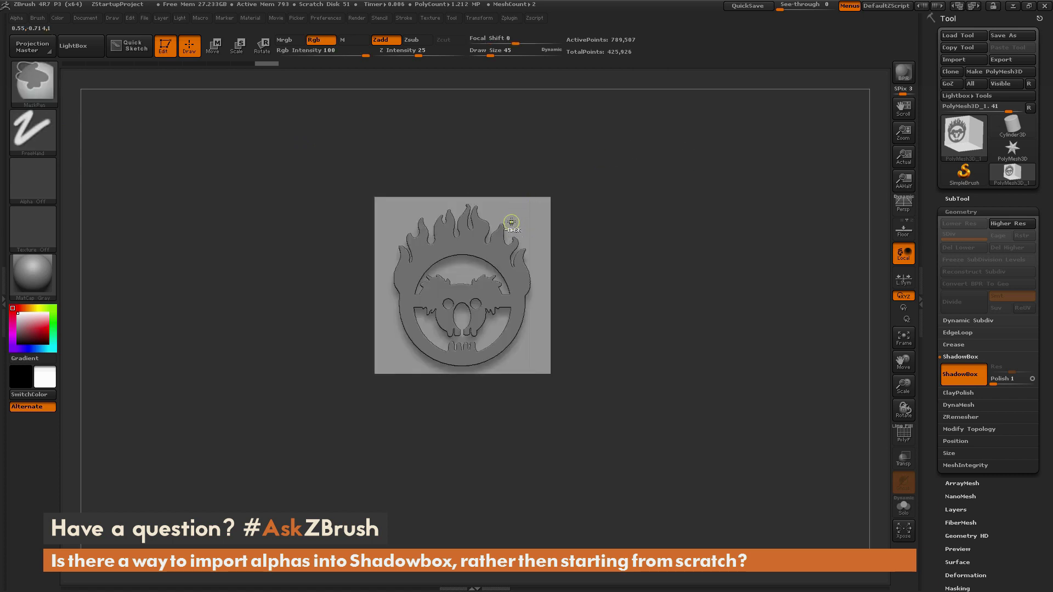
# Mask a thin vertical strip through the centre of the ShadowBox's side plane to thin the emblem.
pyautogui.moveTo(680, 178)
pyautogui.mouseDown()
pyautogui.moveTo(640, 196)
pyautogui.moveTo(710, 197)
pyautogui.moveTo(658, 212)
pyautogui.moveTo(668, 218)
pyautogui.moveTo(680, 198)
pyautogui.moveTo(735, 182)
pyautogui.moveTo(663, 199)
pyautogui.moveTo(653, 189)
pyautogui.mouseUp()
pyautogui.press('ctrl')
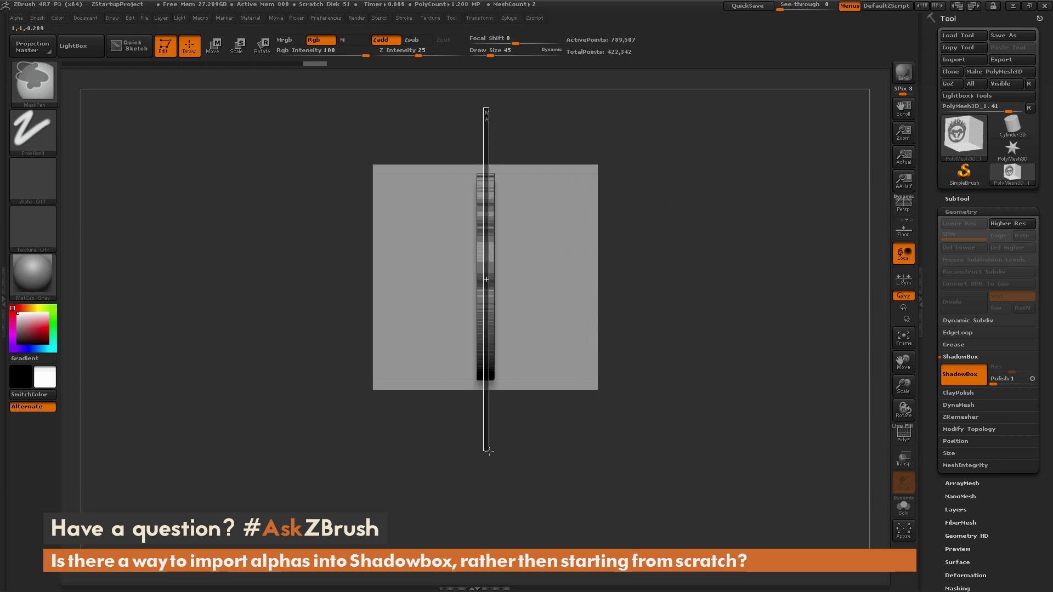
pyautogui.keyDown('ctrl'); pyautogui.moveTo(491, 450); pyautogui.dragTo(491, 450); pyautogui.keyUp('ctrl')
pyautogui.moveTo(717, 308); pyautogui.dragTo(695, 316)
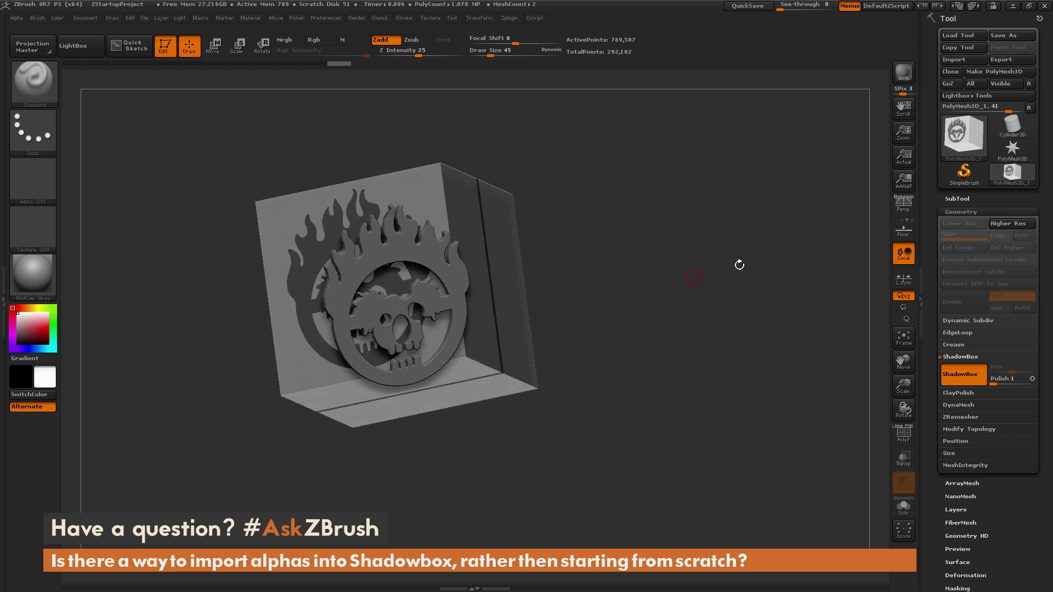
# Turn off ShadowBox to convert the emblem into a standalone mesh, and show its SubTool list.
pyautogui.click(968, 374)
pyautogui.moveTo(763, 373); pyautogui.dragTo(881, 244)
pyautogui.click(968, 198)
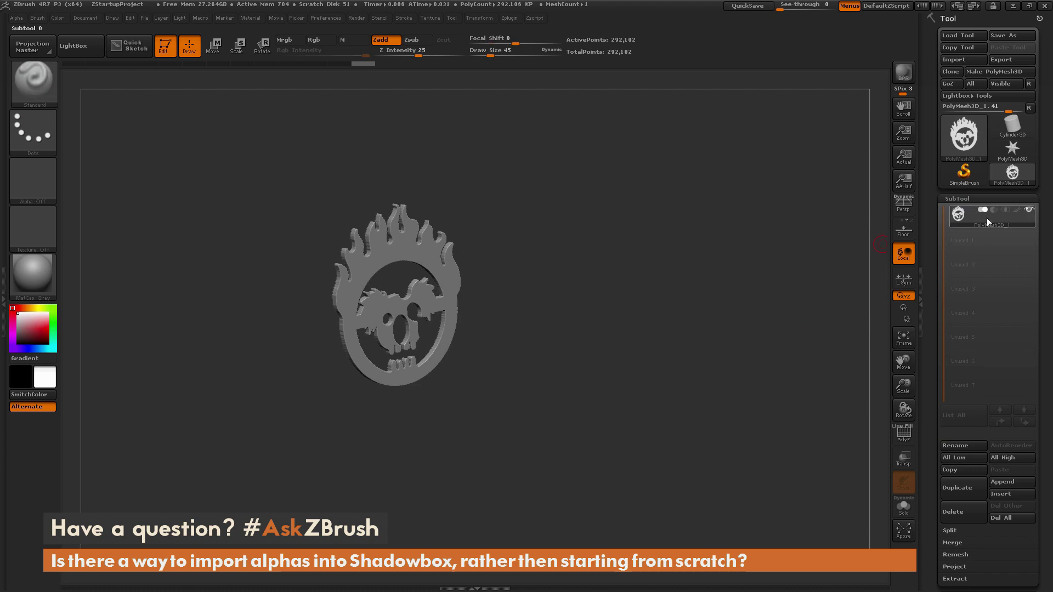
pyautogui.keyDown('shift'); pyautogui.moveTo(706, 367); pyautogui.dragTo(750, 411); pyautogui.keyUp('shift')
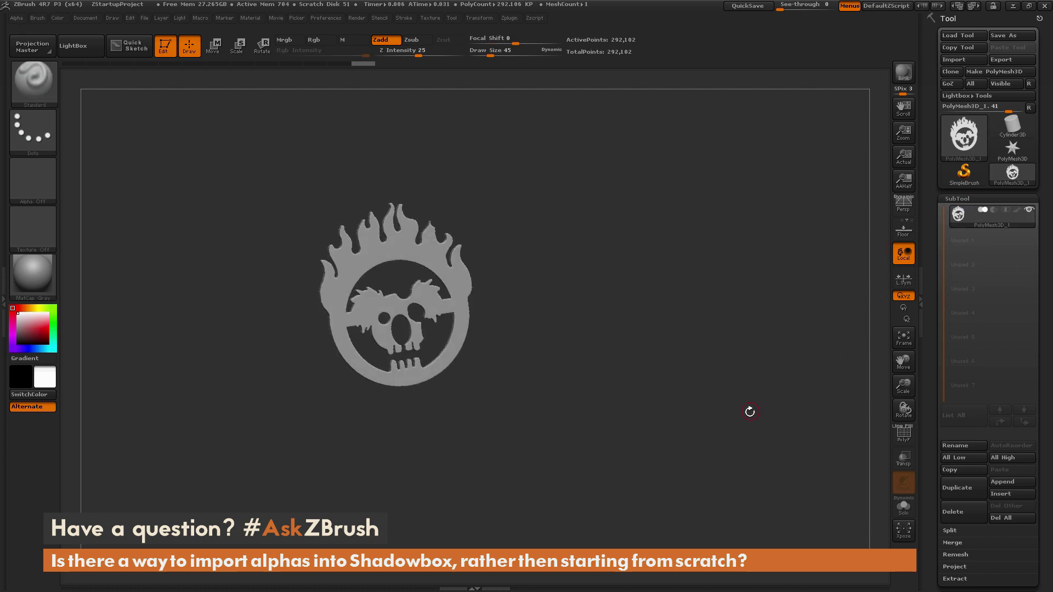
pyautogui.moveTo(933, 346); pyautogui.dragTo(934, 178)
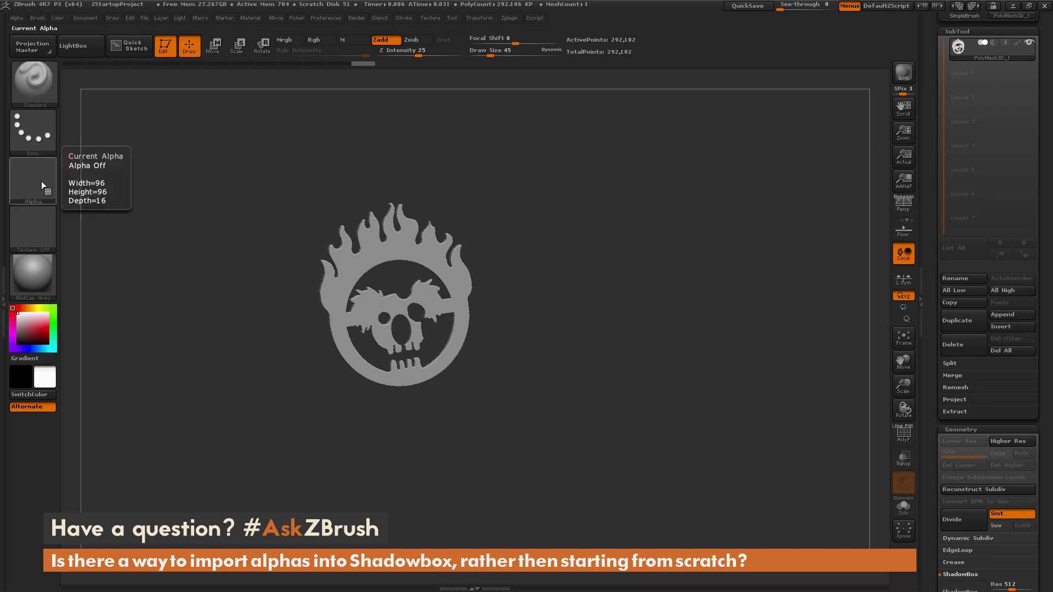
# Set the masking brush to MaskRect again for the finished emblem mesh.
pyautogui.keyDown('ctrl'); pyautogui.click(34, 83); pyautogui.keyUp('ctrl')
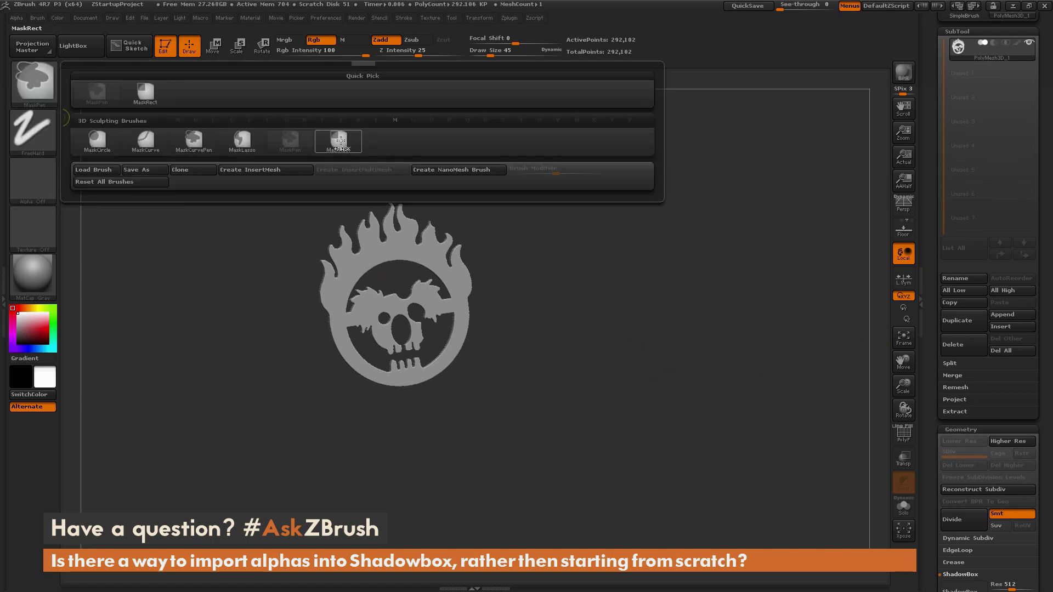
pyautogui.keyDown('ctrl'); pyautogui.click(342, 144); pyautogui.keyUp('ctrl')
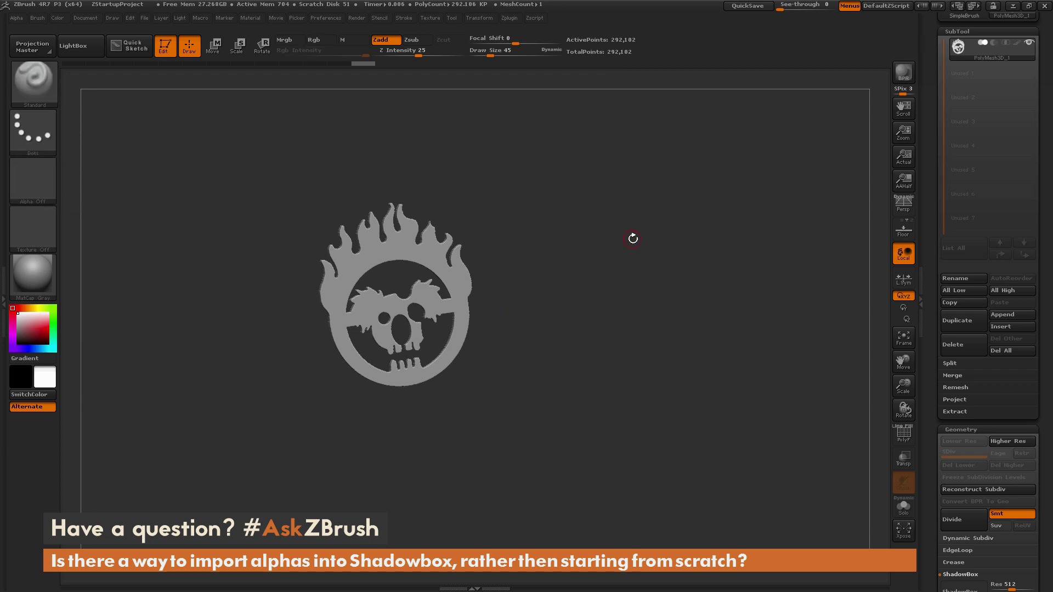
# Load the SBRef.PSD reference image from LightBox's Tool collection as the current texture.
pyautogui.keyDown('alt'); pyautogui.moveTo(632, 237); pyautogui.dragTo(651, 296); pyautogui.keyUp('alt')
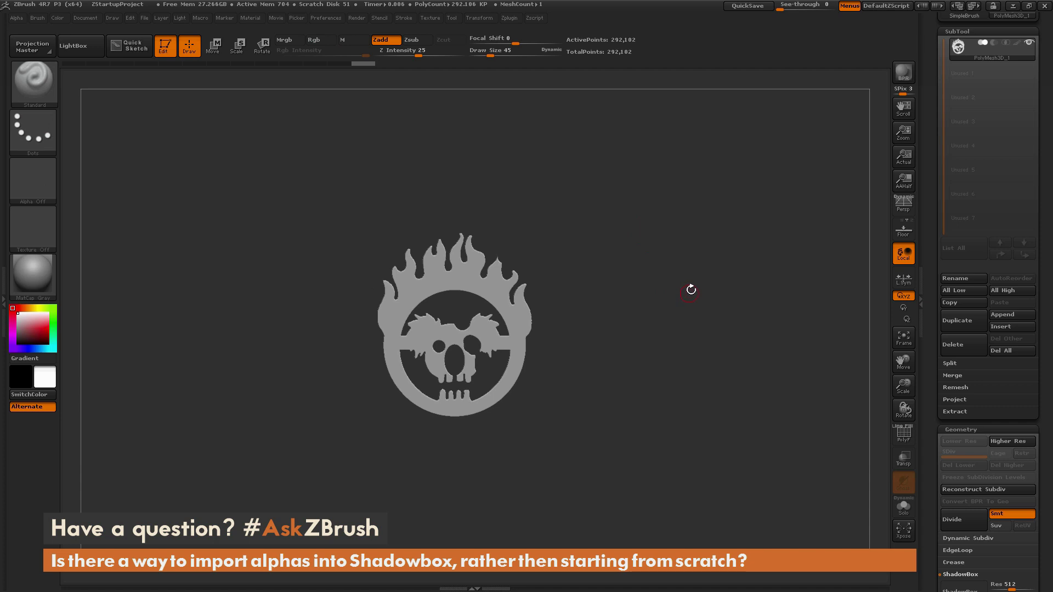
pyautogui.click(77, 46)
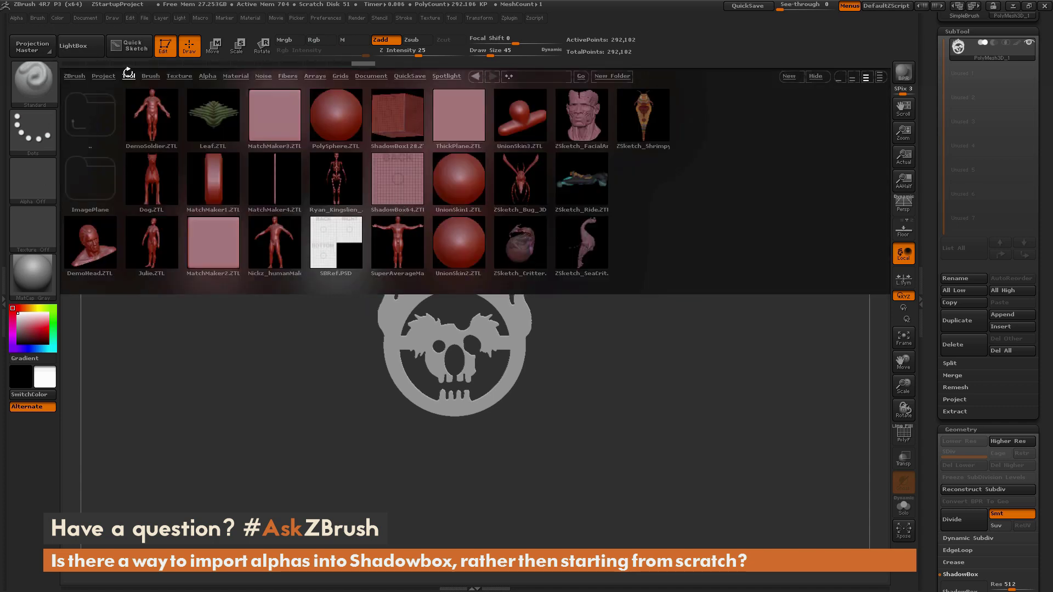
pyautogui.click(136, 77)
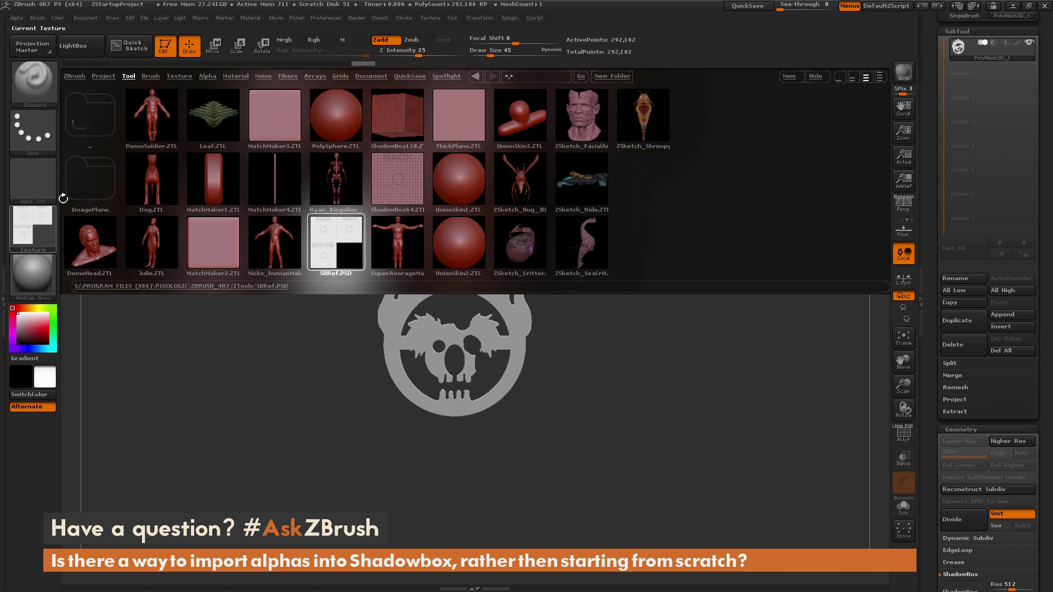
pyautogui.click(80, 49)
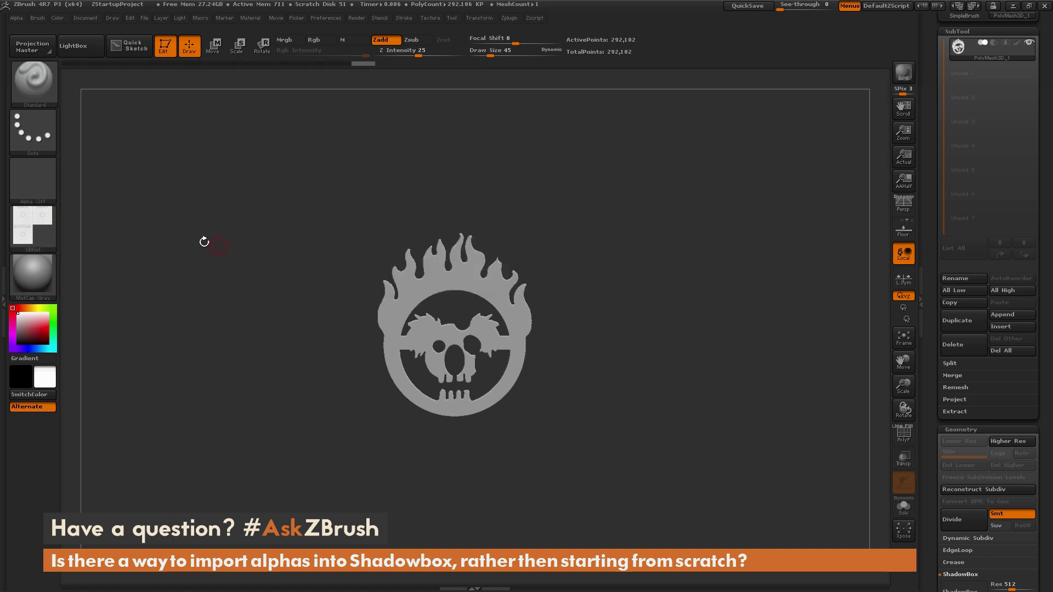
pyautogui.moveTo(39, 233)
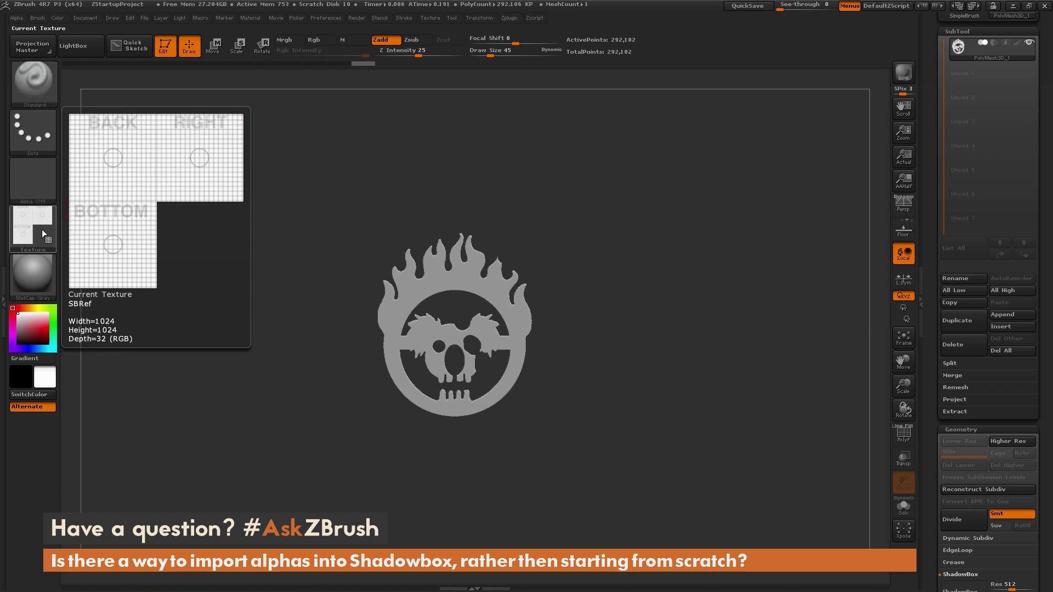
# Switch from the emblem to the star-shaped mesh and turn on ShadowBox for it.
pyautogui.moveTo(929, 275); pyautogui.dragTo(941, 136)
pyautogui.click(1033, 151)
pyautogui.click(978, 451)
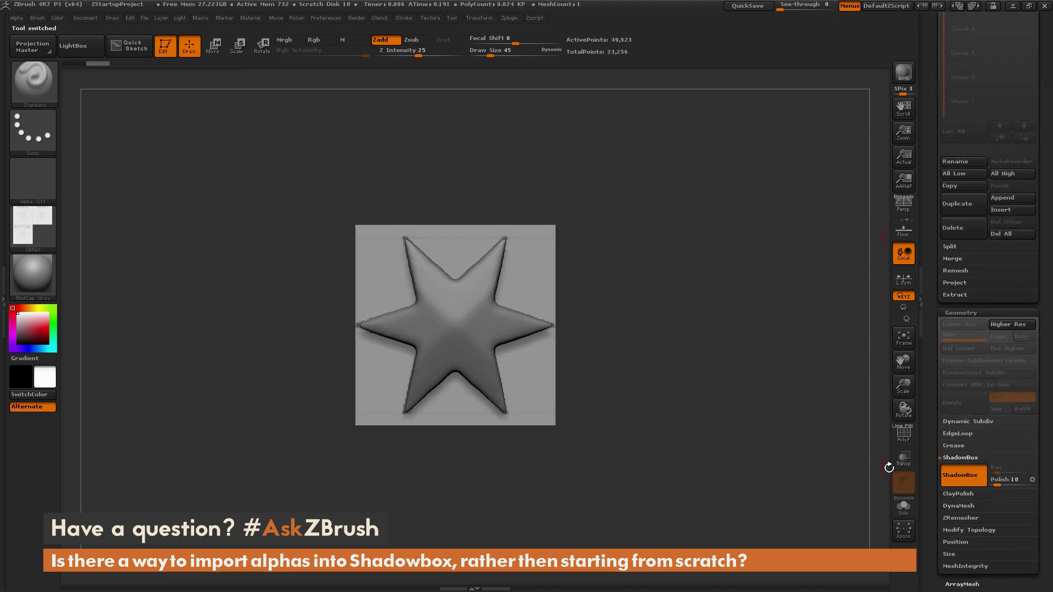
# Assign the BrushTxtr reference grid as the ShadowBox's texture map and show all three planes in an angled view.
pyautogui.moveTo(930, 407); pyautogui.dragTo(936, 287)
pyautogui.click(970, 369)
pyautogui.click(963, 211)
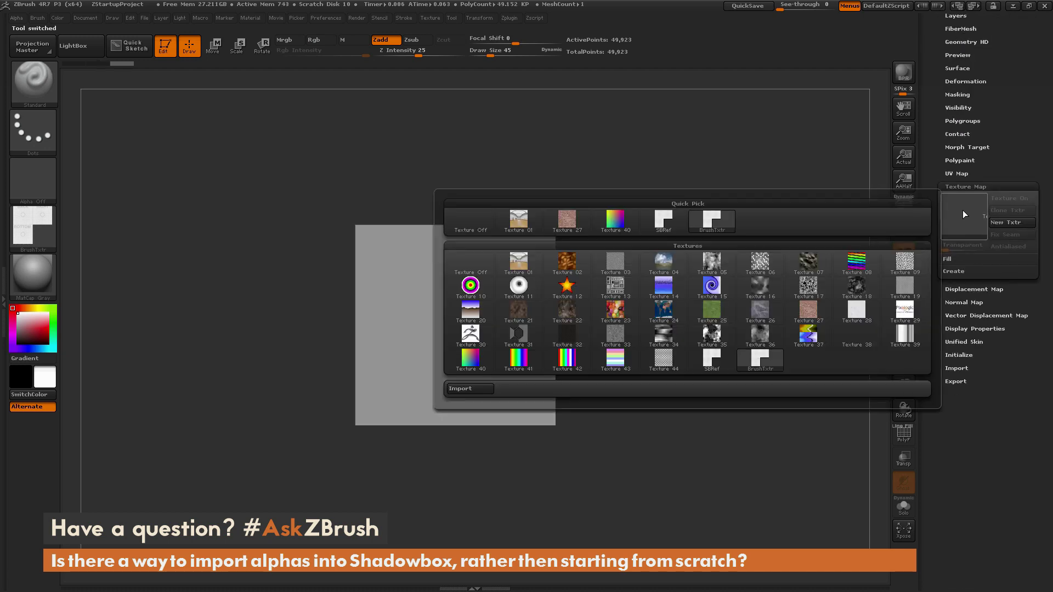
pyautogui.click(708, 215)
pyautogui.moveTo(804, 245)
pyautogui.mouseDown()
pyautogui.moveTo(747, 243)
pyautogui.moveTo(762, 252)
pyautogui.moveTo(768, 295)
pyautogui.moveTo(757, 263)
pyautogui.moveTo(769, 274)
pyautogui.moveTo(697, 255)
pyautogui.mouseUp()
pyautogui.moveTo(713, 322); pyautogui.dragTo(703, 279)
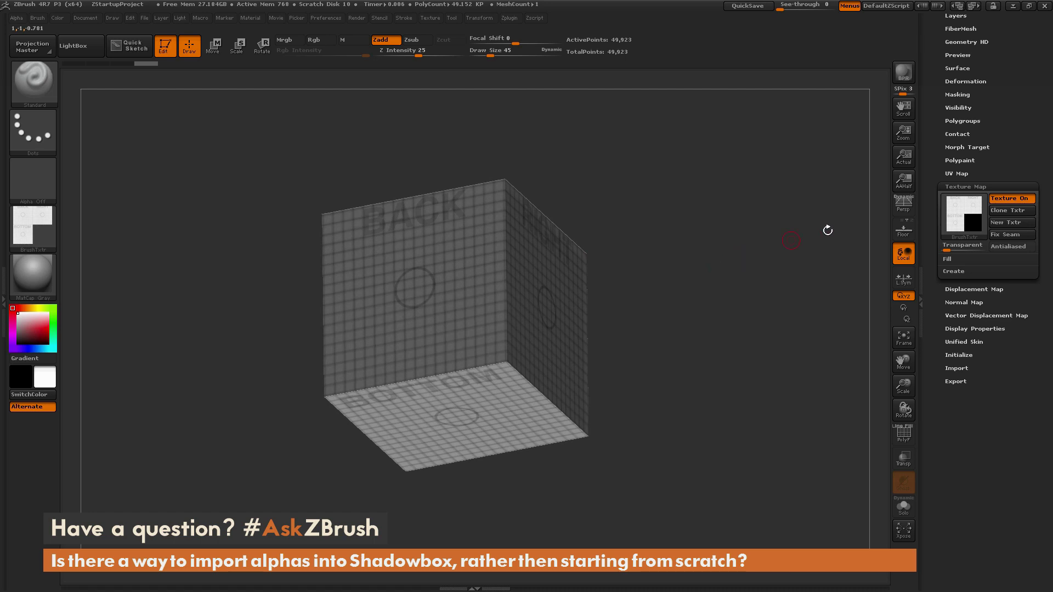
# Export the current reference texture as a Photoshop PSD named ShadowBox in the ShadowBox folder.
pyautogui.moveTo(965, 217)
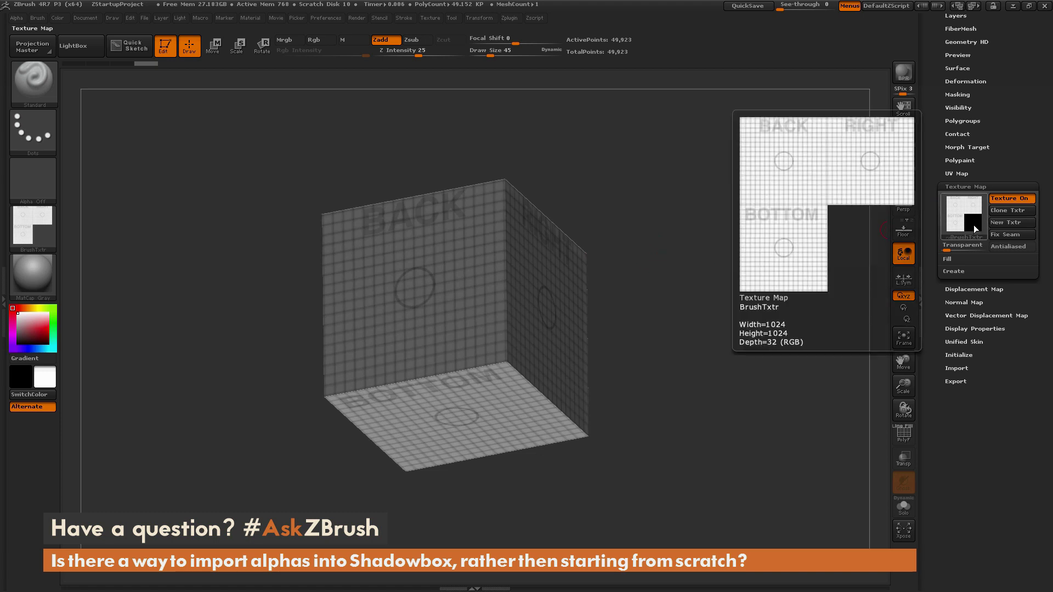
pyautogui.click(431, 17)
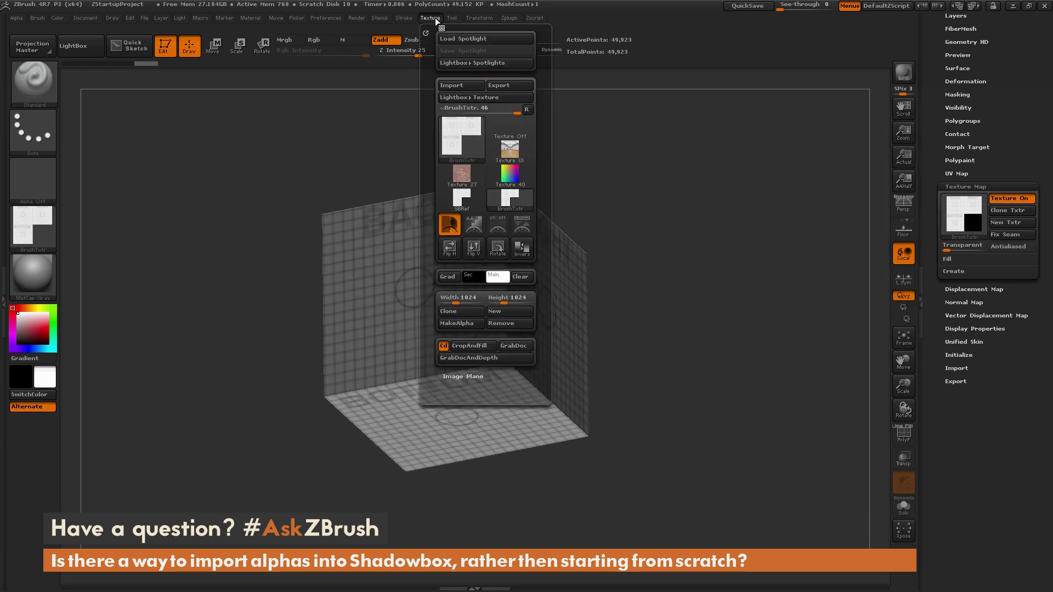
pyautogui.click(511, 85)
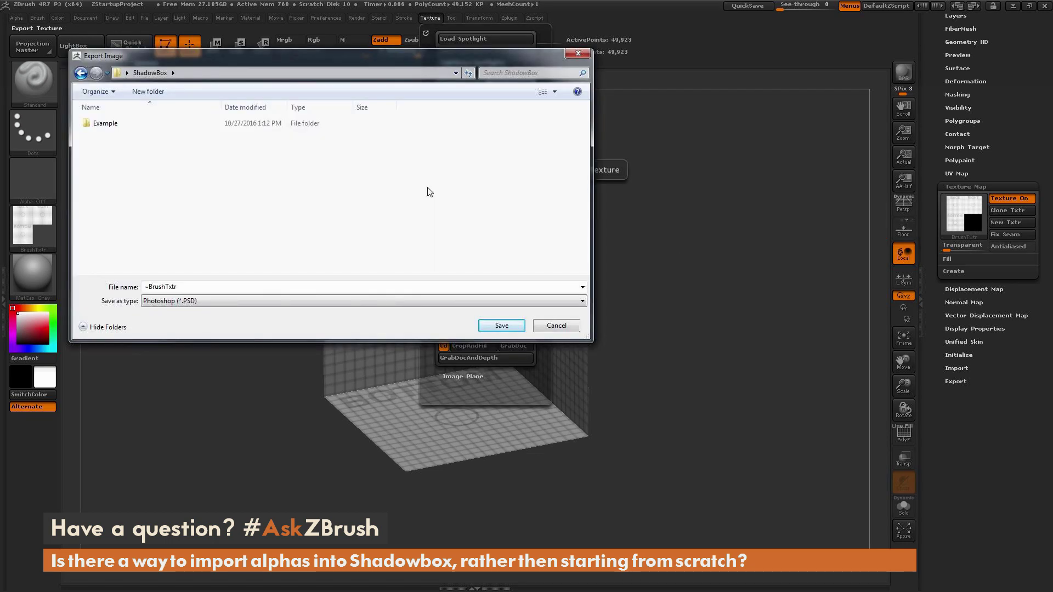
pyautogui.click(233, 282)
pyautogui.write('ShadowB')
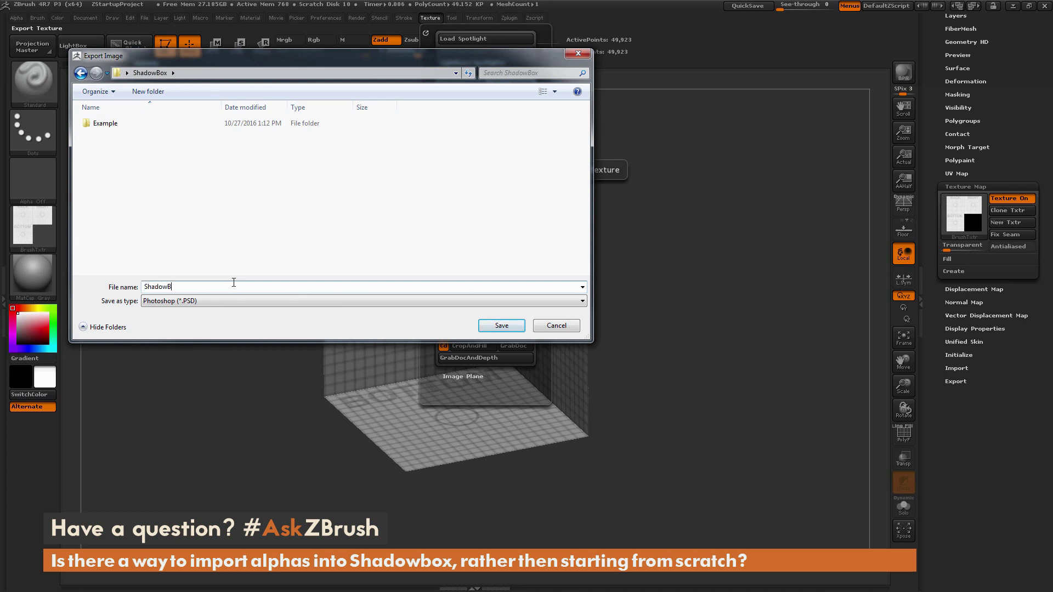
pyautogui.write('ox')
pyautogui.press('Return')
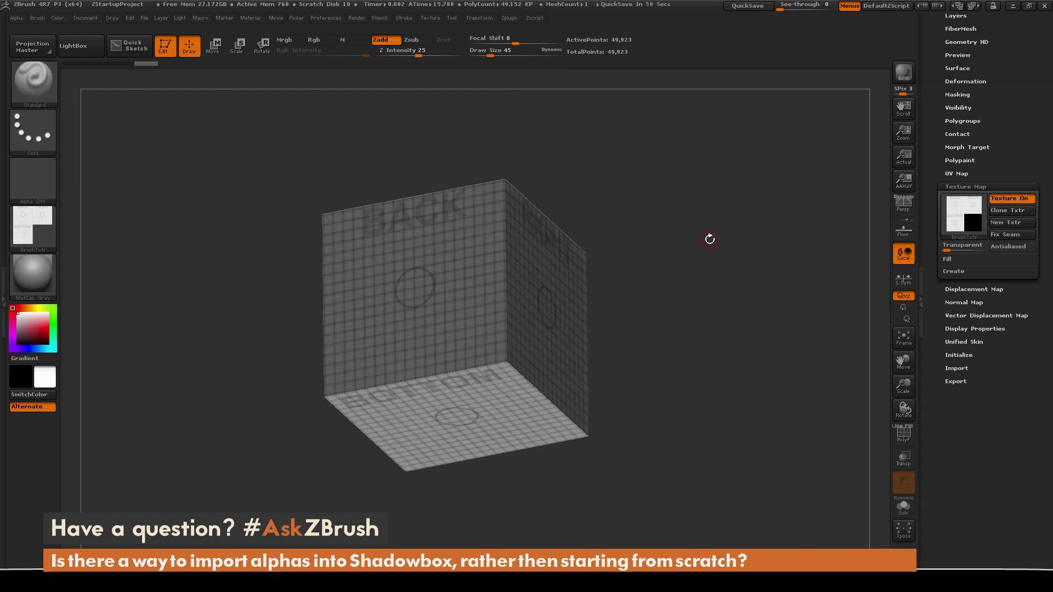
# Switch to Photoshop and open the exported ShadowBox PSD file.
pyautogui.hotkey('alt', 'Tab')
pyautogui.click(31, 8)
pyautogui.click(38, 29)
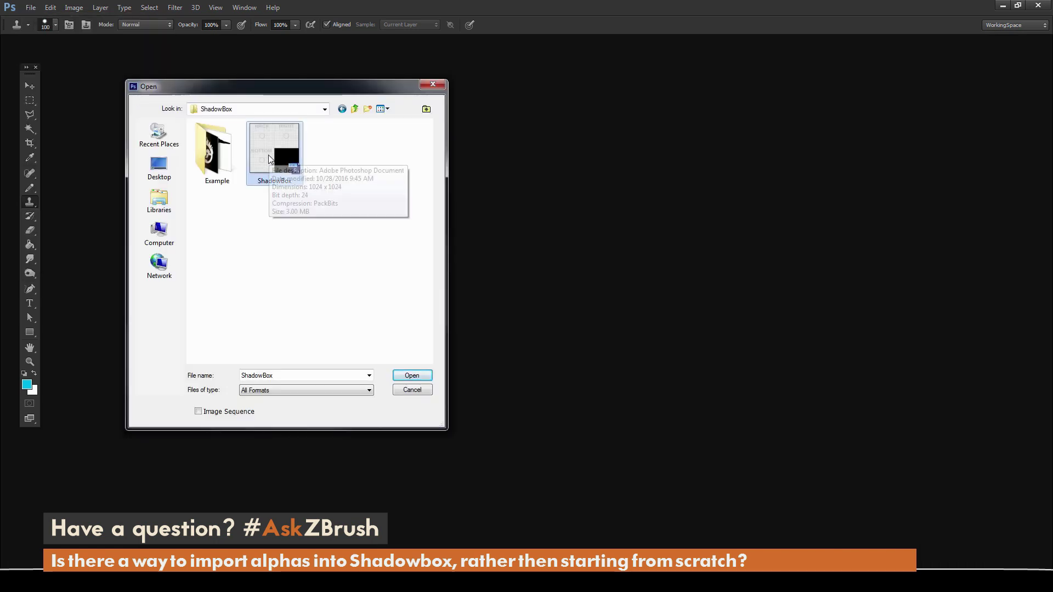
pyautogui.doubleClick(267, 164)
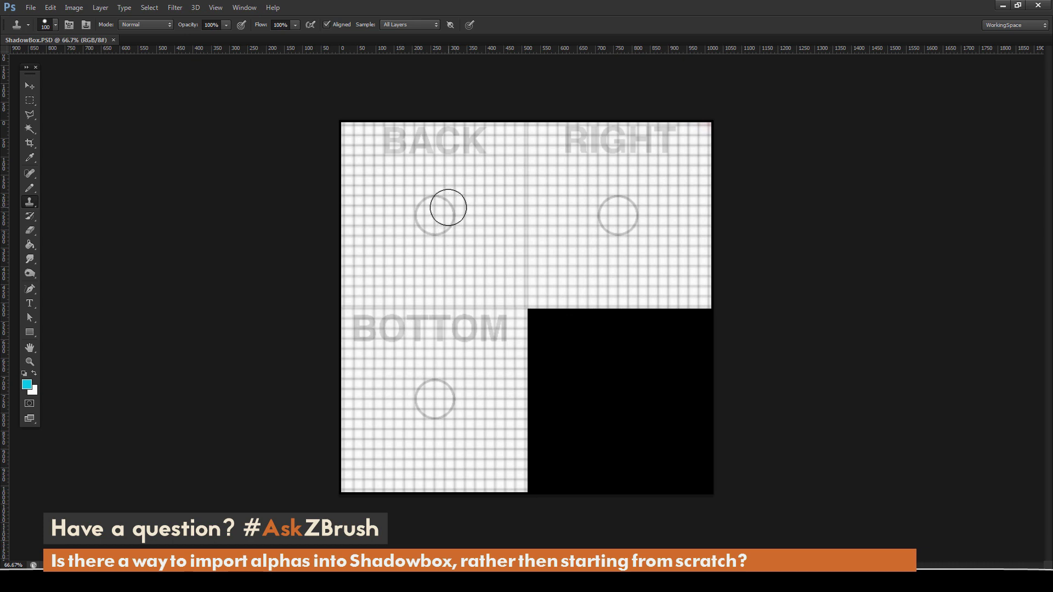
# Add a new layer above the Background and fill it with white (ffffff) using the Paint Bucket.
pyautogui.press('F7')
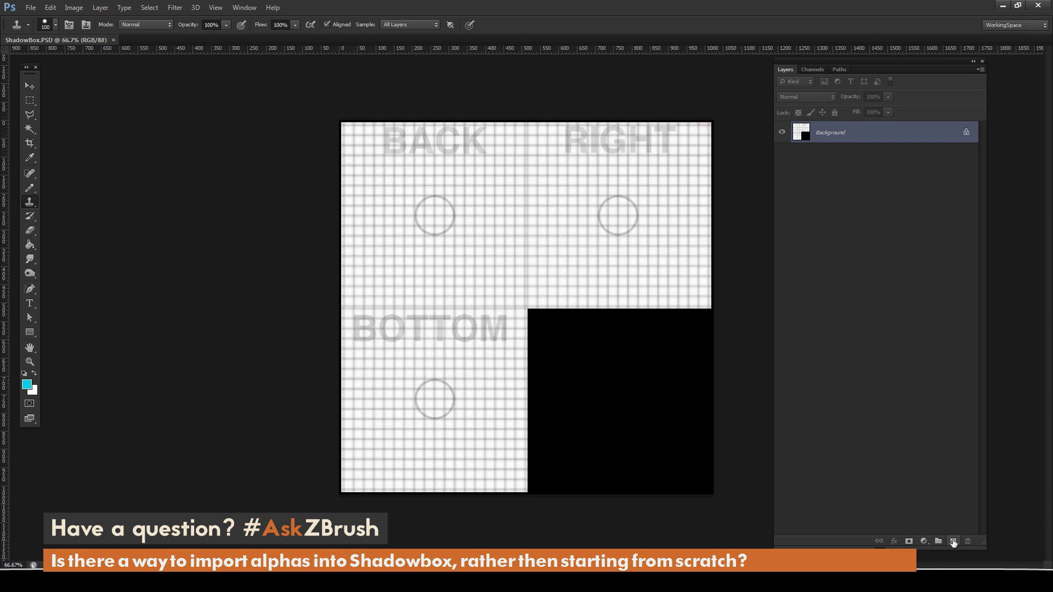
pyautogui.click(954, 542)
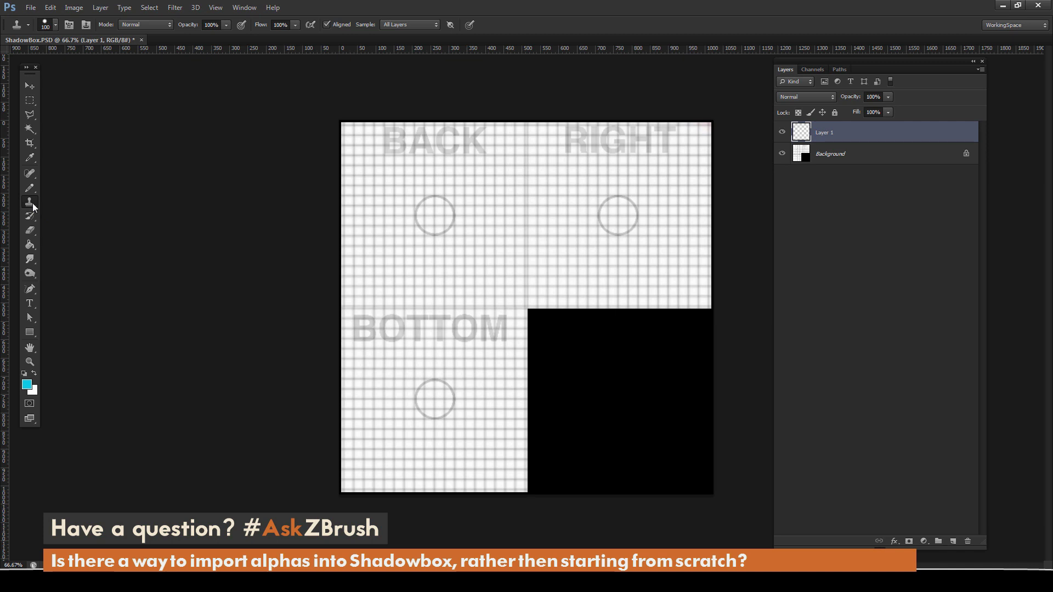
pyautogui.click(30, 245)
pyautogui.click(25, 385)
pyautogui.click(66, 259)
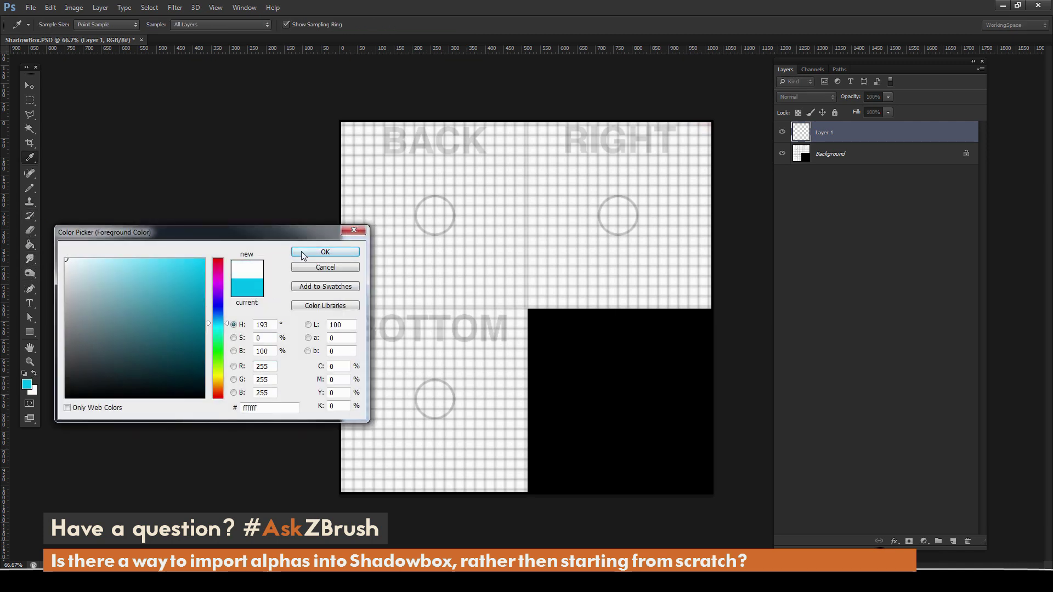
pyautogui.click(301, 256)
pyautogui.click(574, 378)
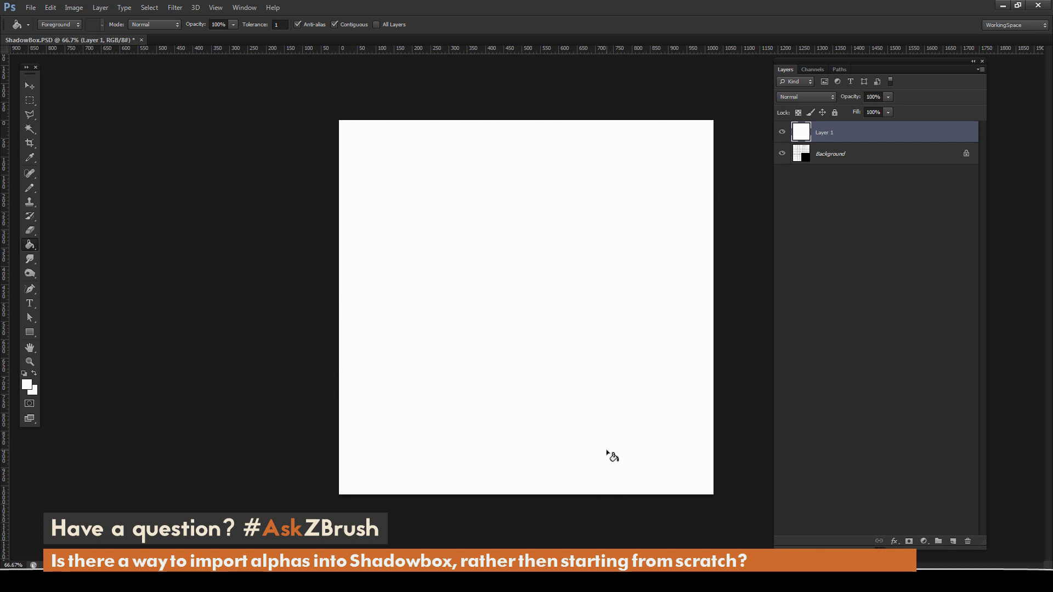
# Duplicate the Background layer, place the copy above the white layer, and lower its opacity to 44%.
pyautogui.click(842, 157)
pyautogui.rightClick(842, 157)
pyautogui.click(858, 181)
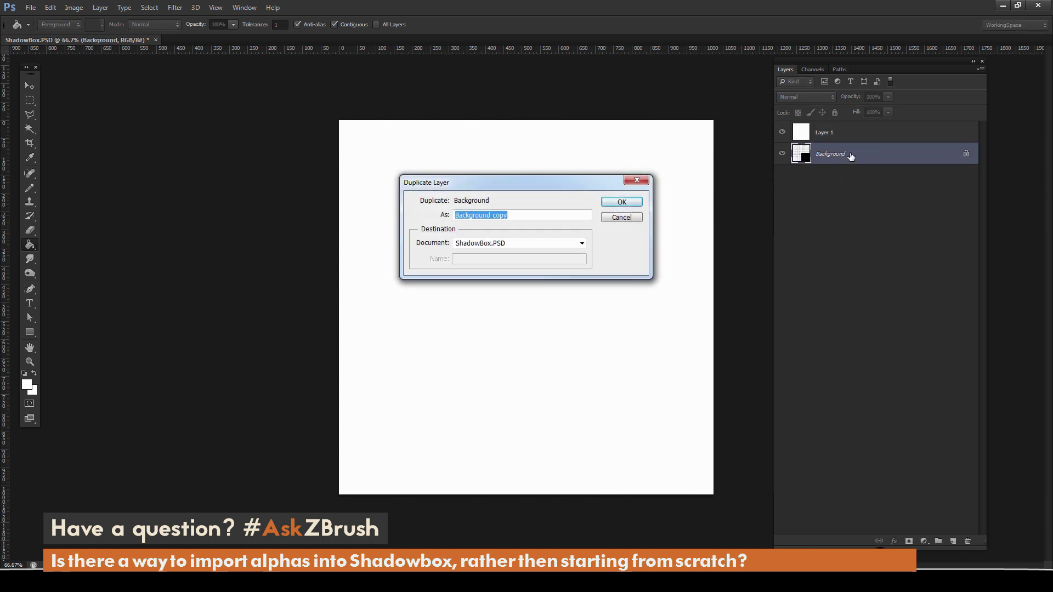
pyautogui.click(636, 201)
pyautogui.moveTo(831, 157)
pyautogui.mouseDown()
pyautogui.moveTo(828, 127)
pyautogui.moveTo(817, 144)
pyautogui.mouseUp()
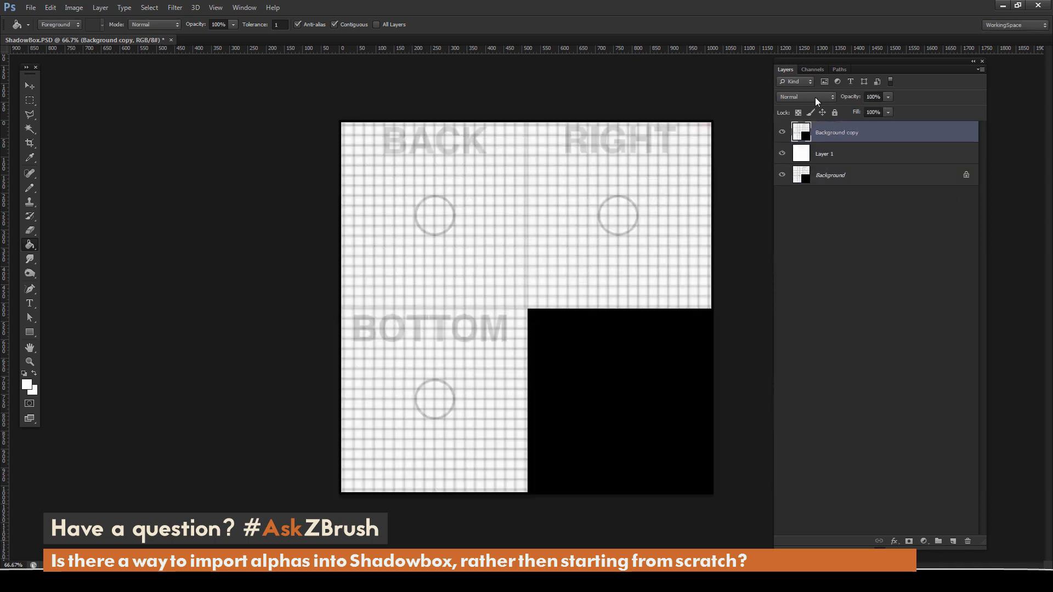
pyautogui.click(888, 97)
pyautogui.moveTo(889, 108); pyautogui.dragTo(857, 117)
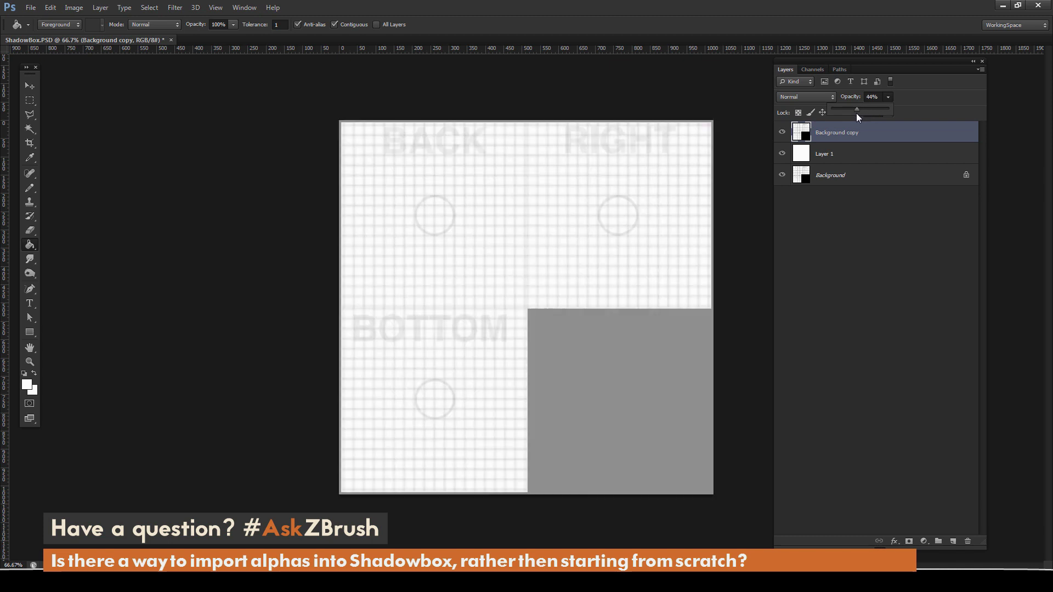
# Draw a paw print custom shape about 249 by 255 px over the BACK square, directly above Layer 1.
pyautogui.click(841, 158)
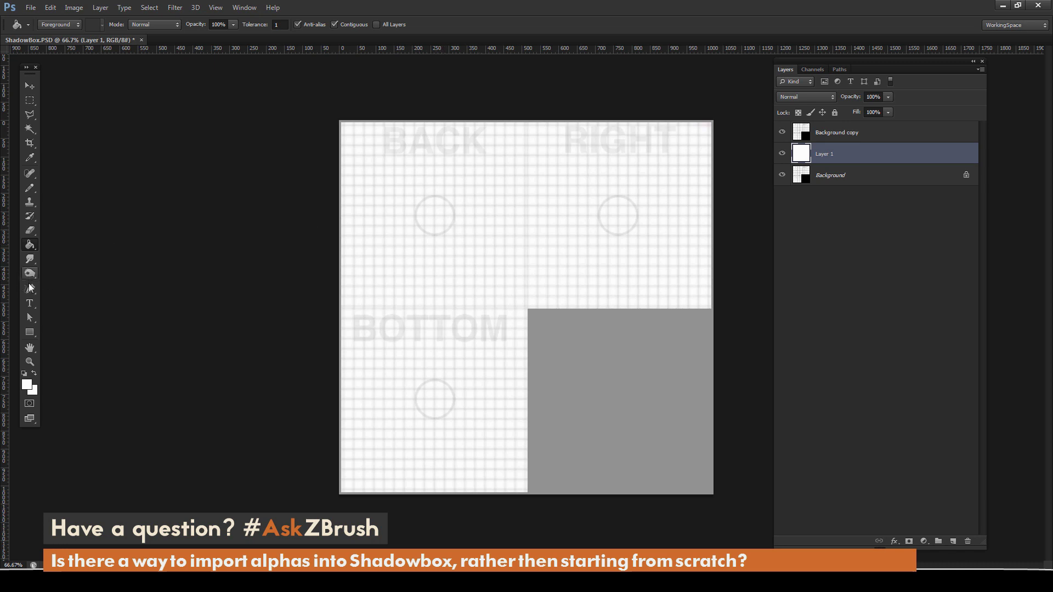
pyautogui.rightClick(32, 336)
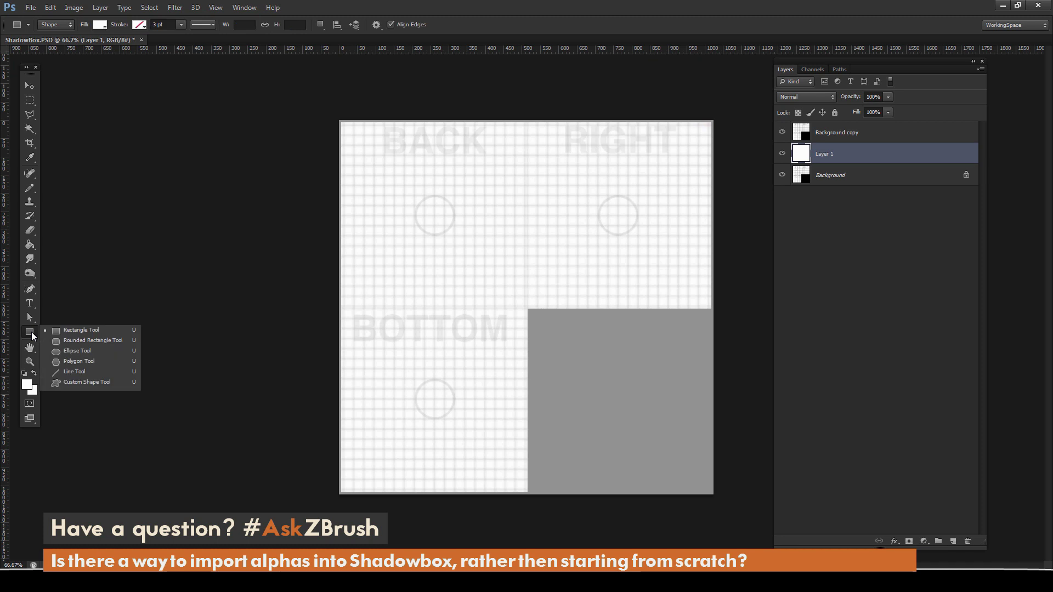
pyautogui.click(86, 383)
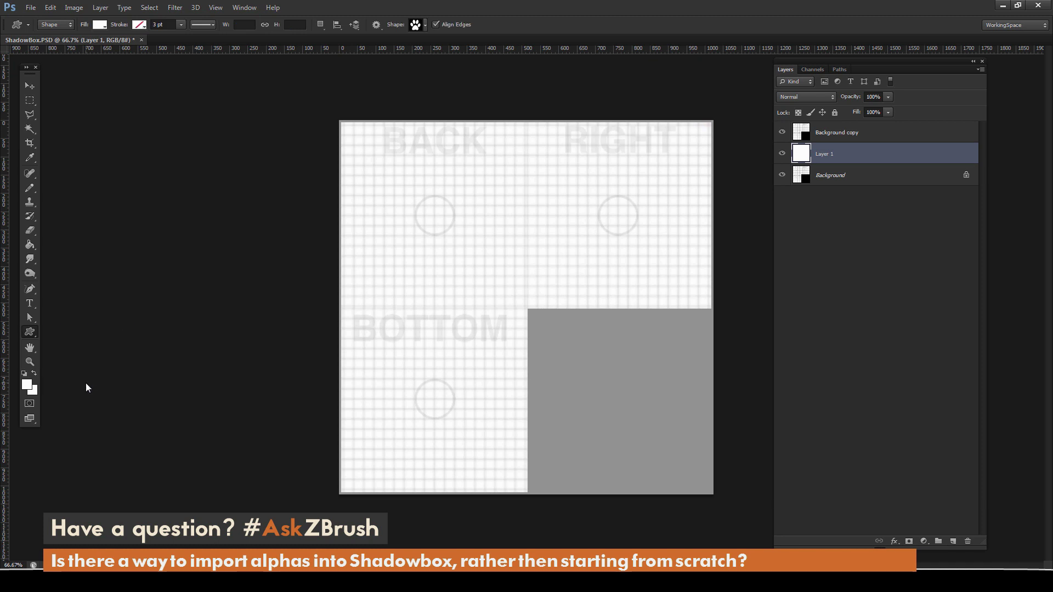
pyautogui.click(425, 28)
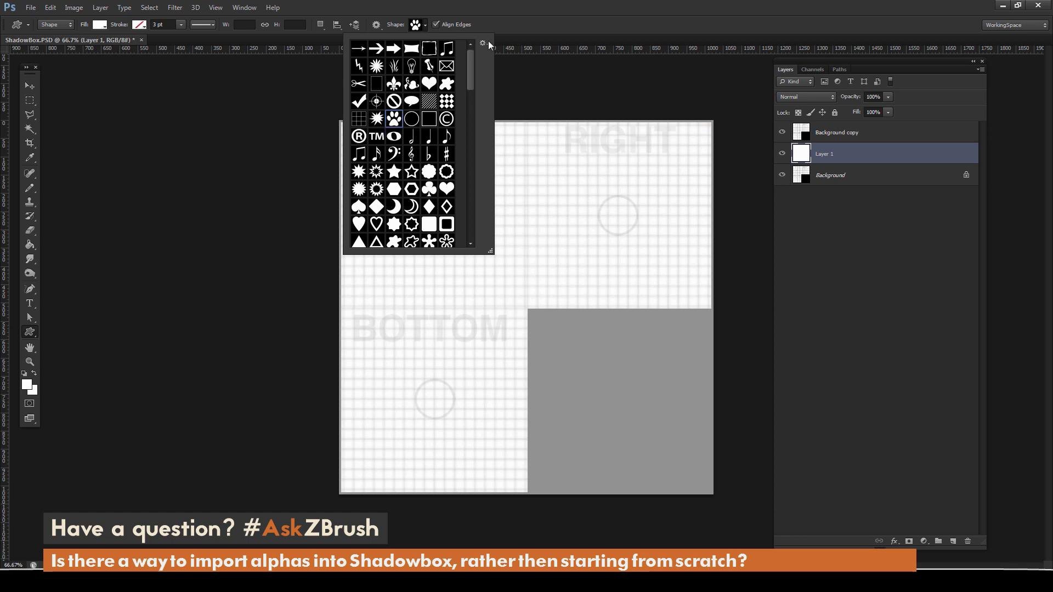
pyautogui.press('Escape')
pyautogui.moveTo(416, 191); pyautogui.dragTo(505, 284)
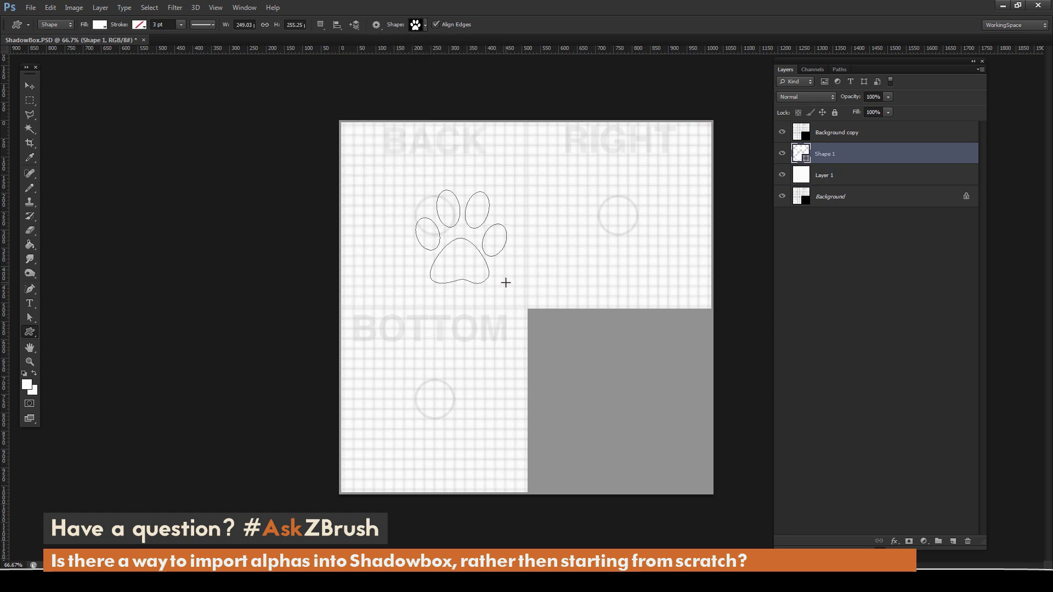
# Fill the paw print with black and move it to the centre of the BACK square.
pyautogui.click(100, 25)
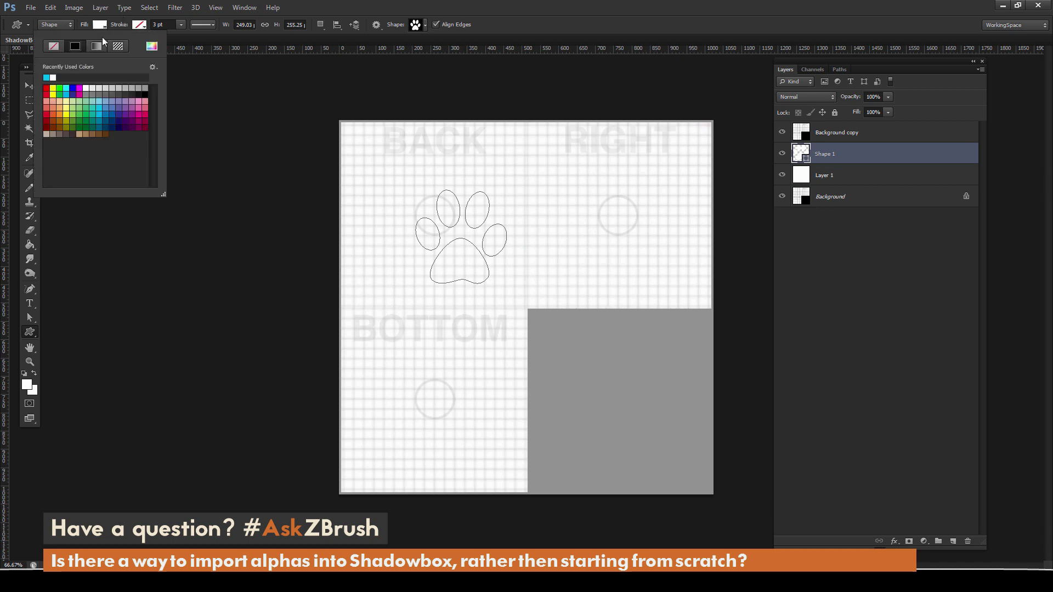
pyautogui.click(145, 95)
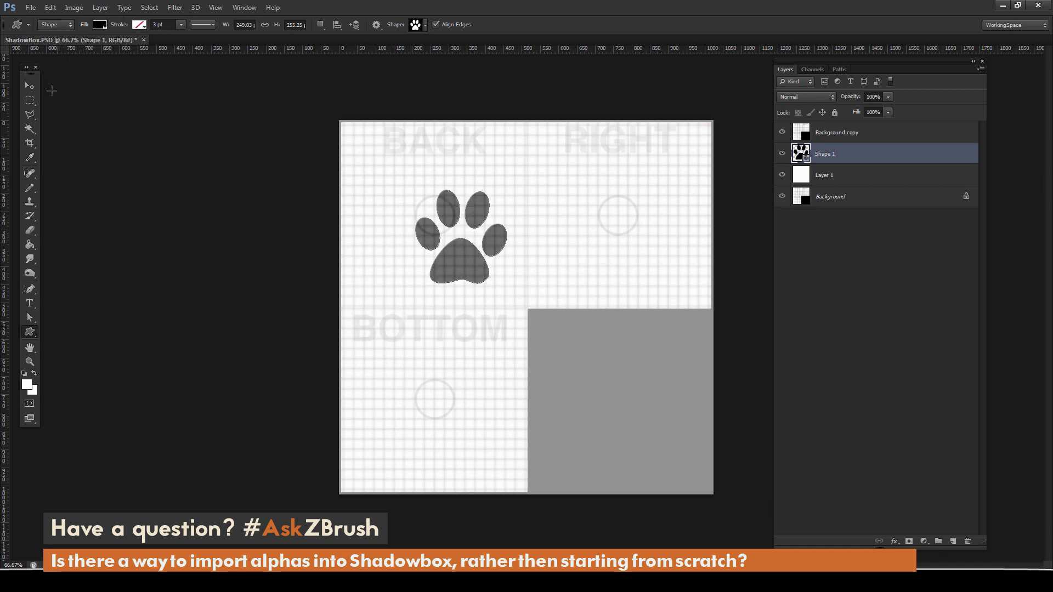
pyautogui.click(30, 86)
pyautogui.moveTo(465, 260); pyautogui.dragTo(442, 239)
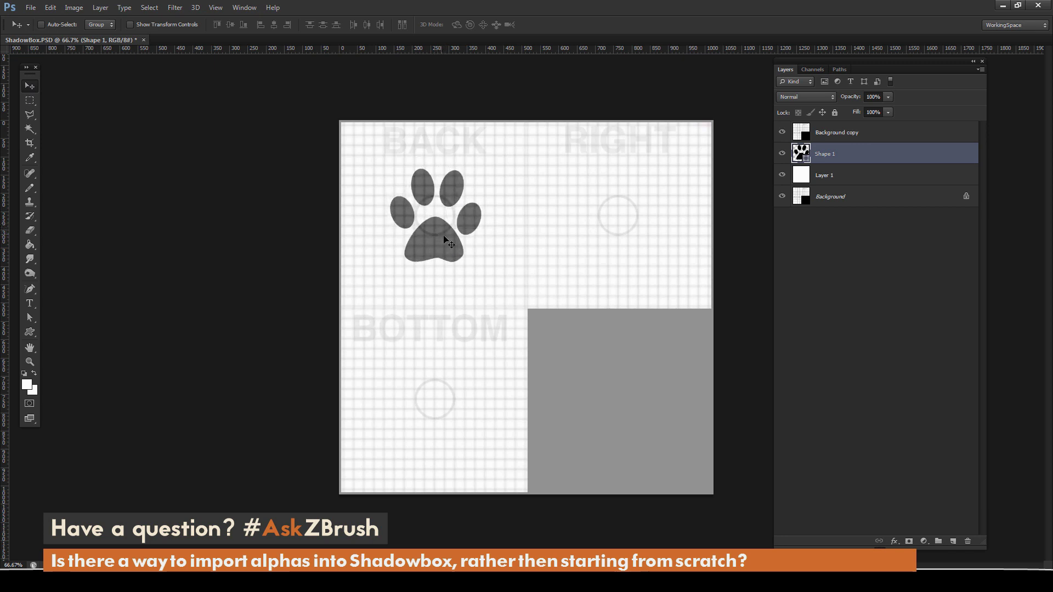
# Hide the Background copy reference layer and save the document as ShadowBox_Paw in Photoshop format with Maximize Compatibility.
pyautogui.click(782, 133)
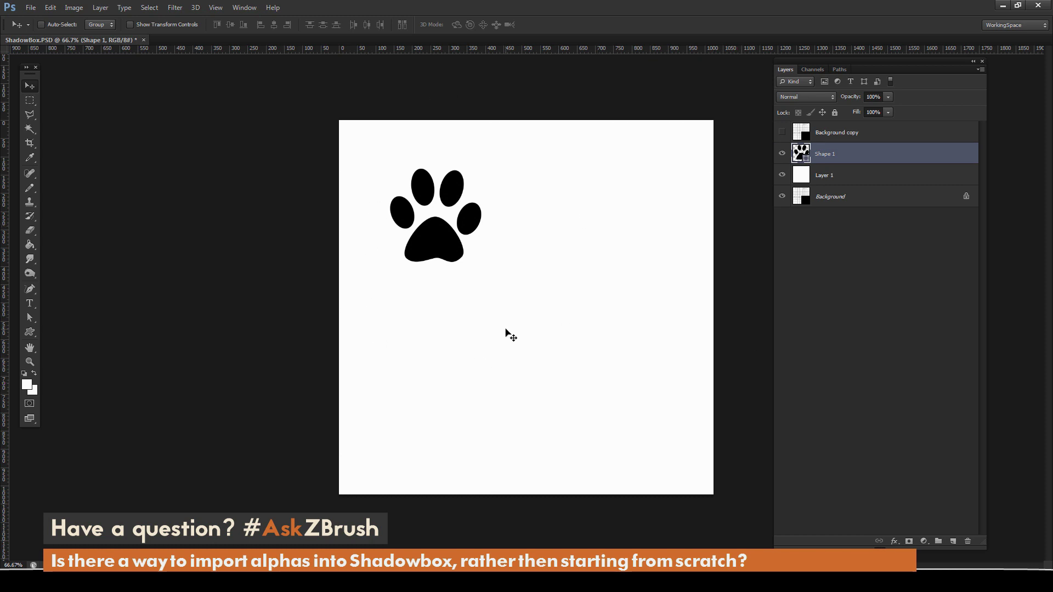
pyautogui.click(783, 134)
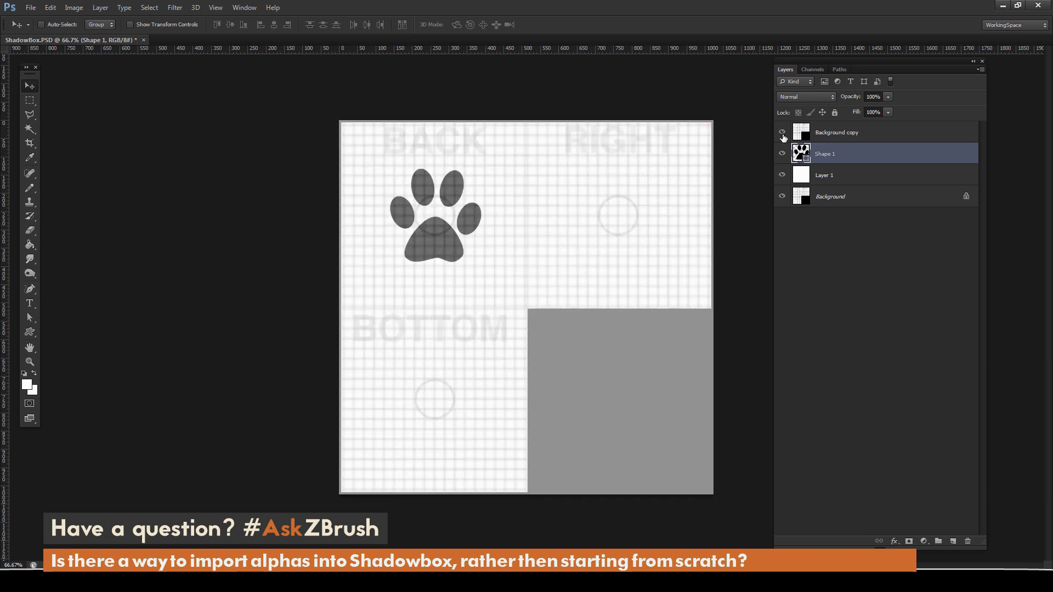
pyautogui.click(783, 132)
pyautogui.click(31, 7)
pyautogui.click(49, 97)
pyautogui.click(278, 281)
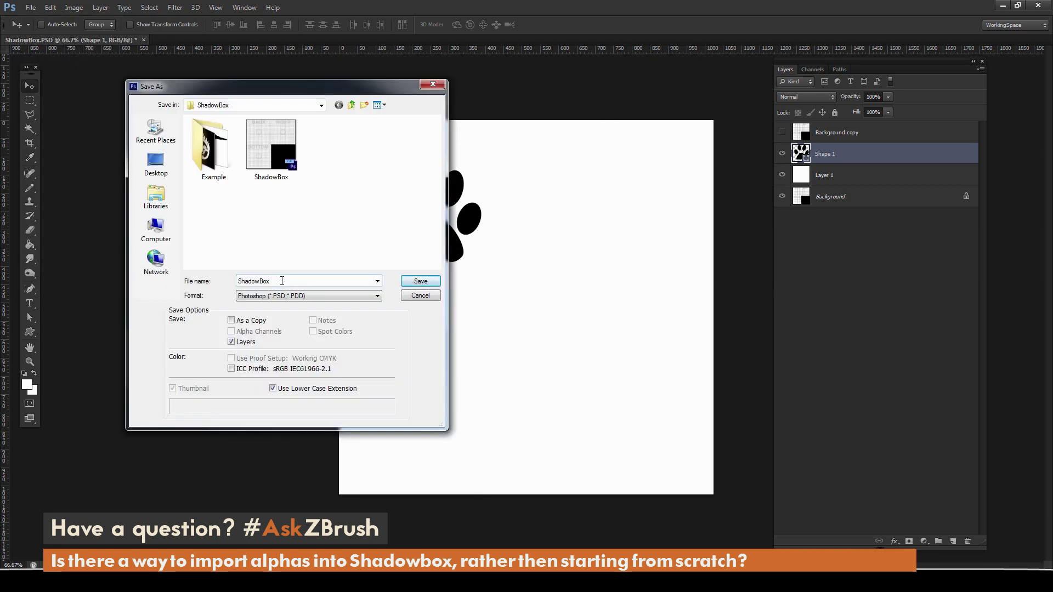
pyautogui.press('Return')
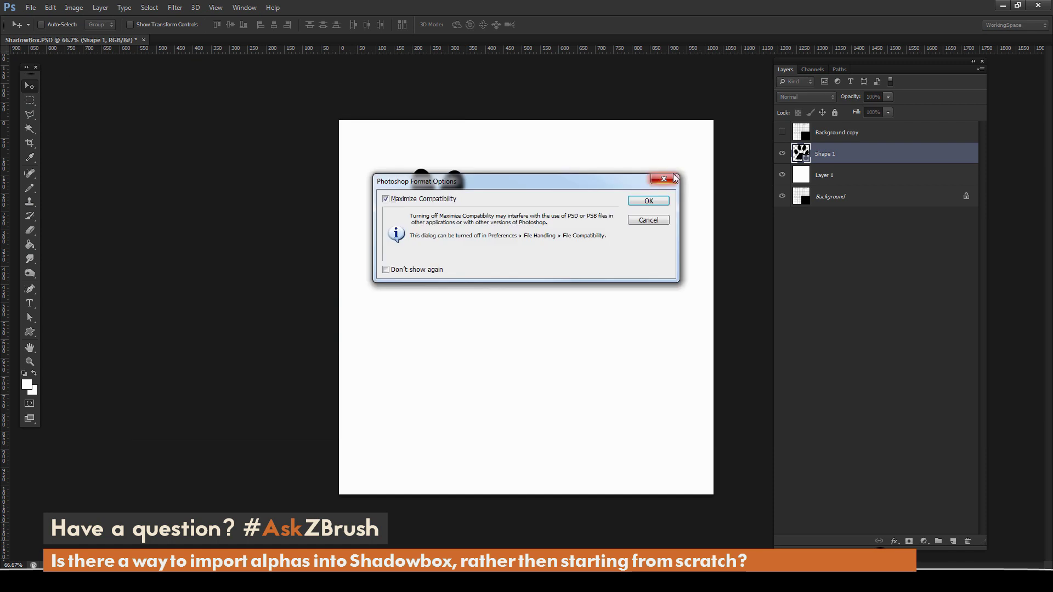
pyautogui.click(665, 201)
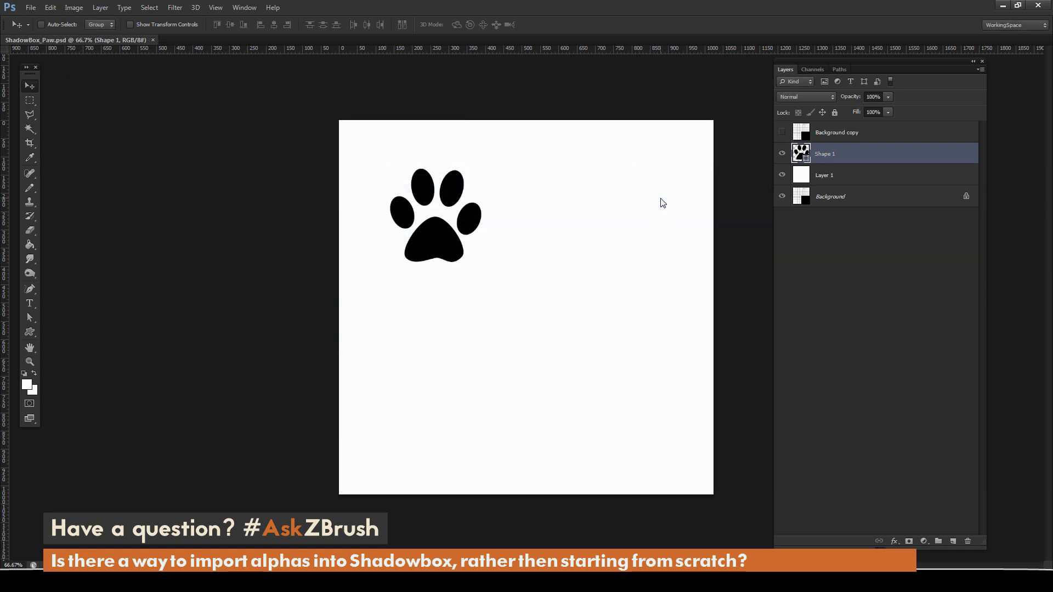
# Switch to ZBrush and import the ShadowBox_Paw image as a texture.
pyautogui.hotkey('alt', 'Tab')
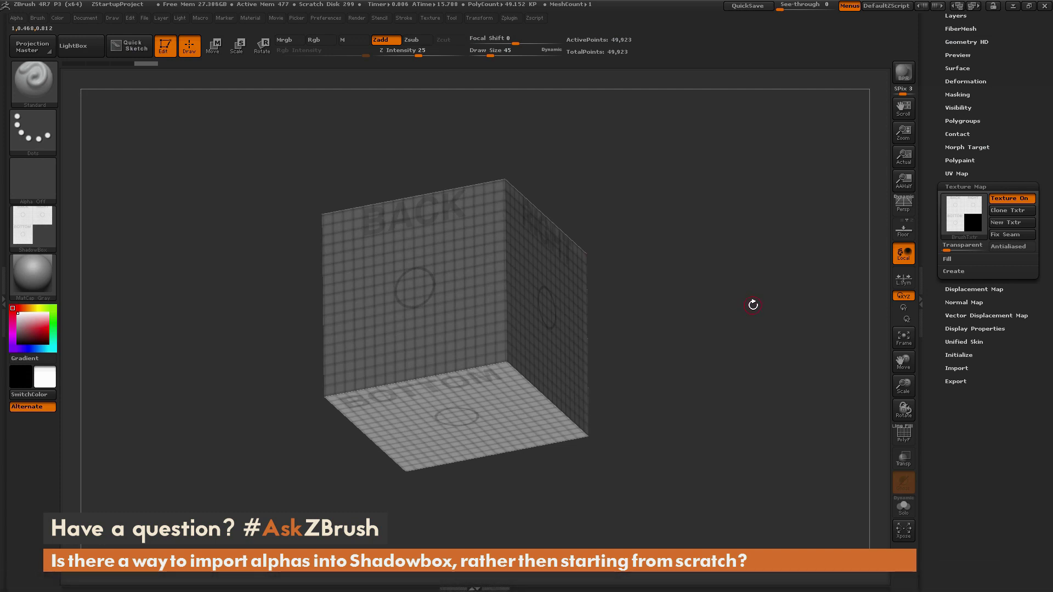
pyautogui.moveTo(752, 302); pyautogui.dragTo(750, 285)
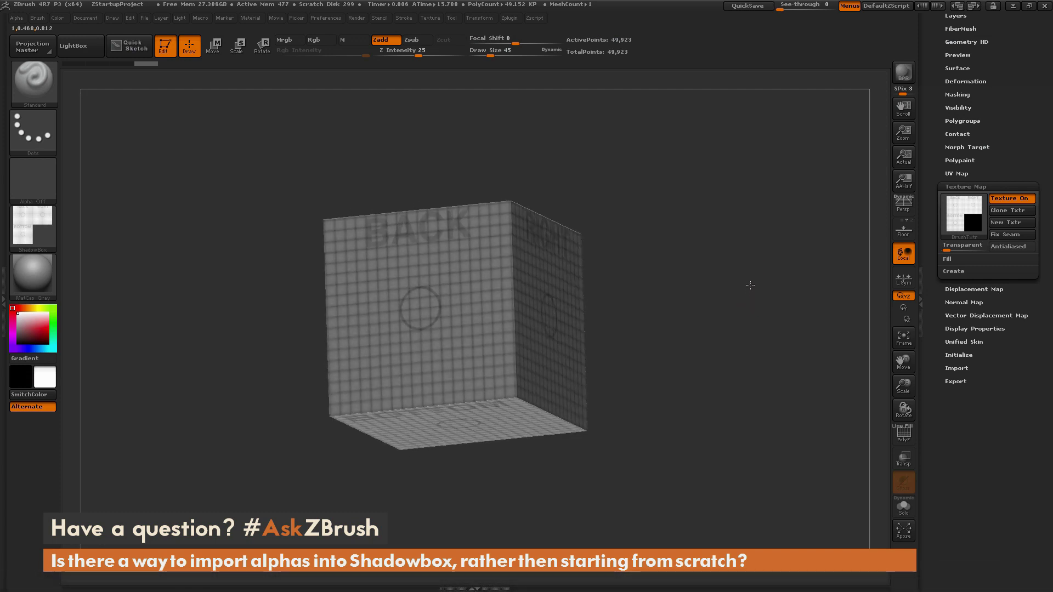
pyautogui.click(433, 18)
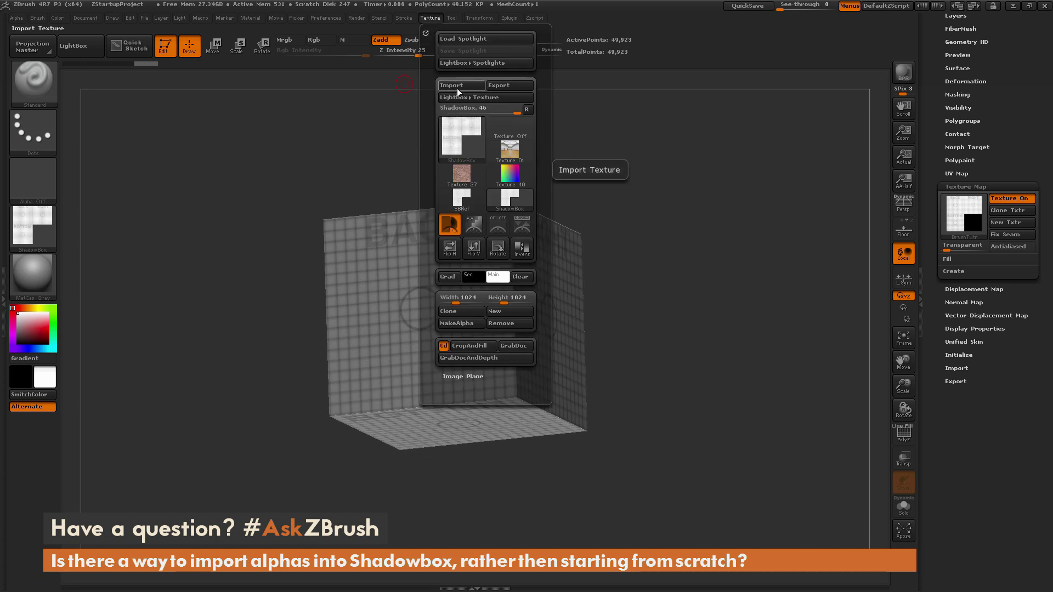
pyautogui.click(459, 87)
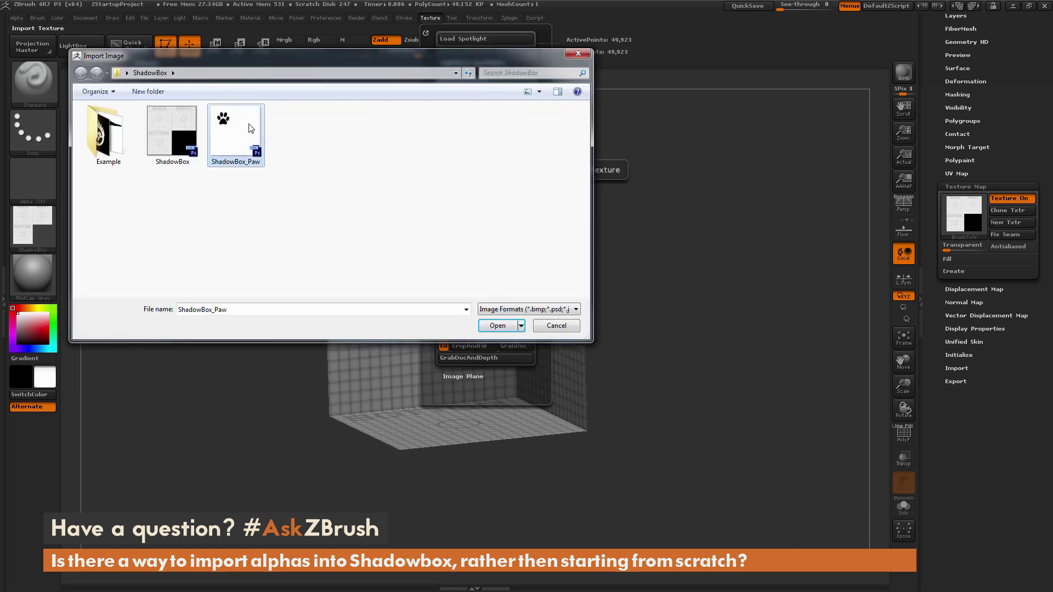
pyautogui.doubleClick(250, 128)
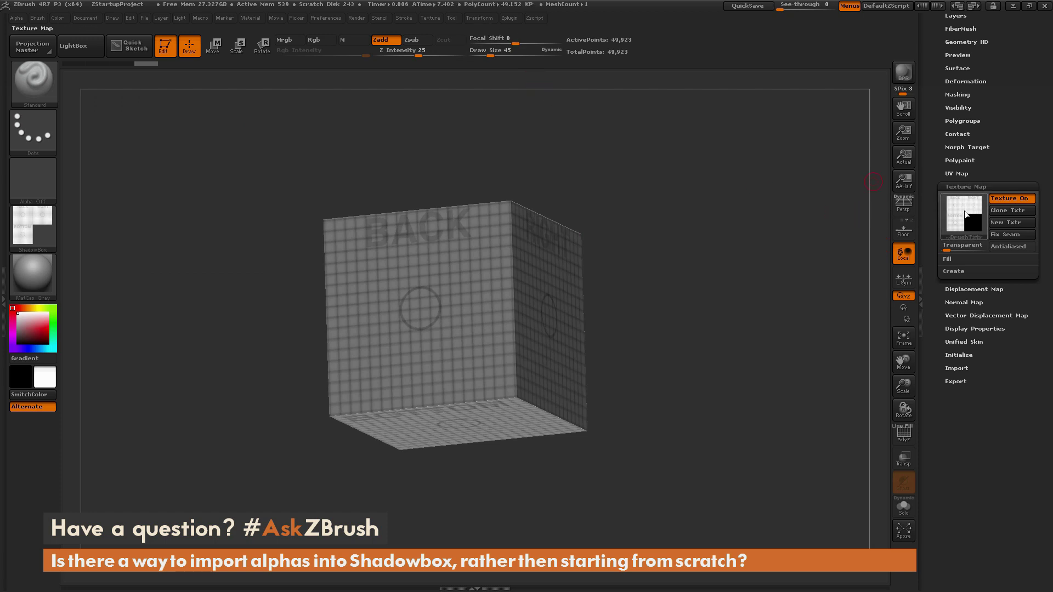
# Assign the ShadowBox_Paw texture as the texture map of the ShadowBox.
pyautogui.click(965, 209)
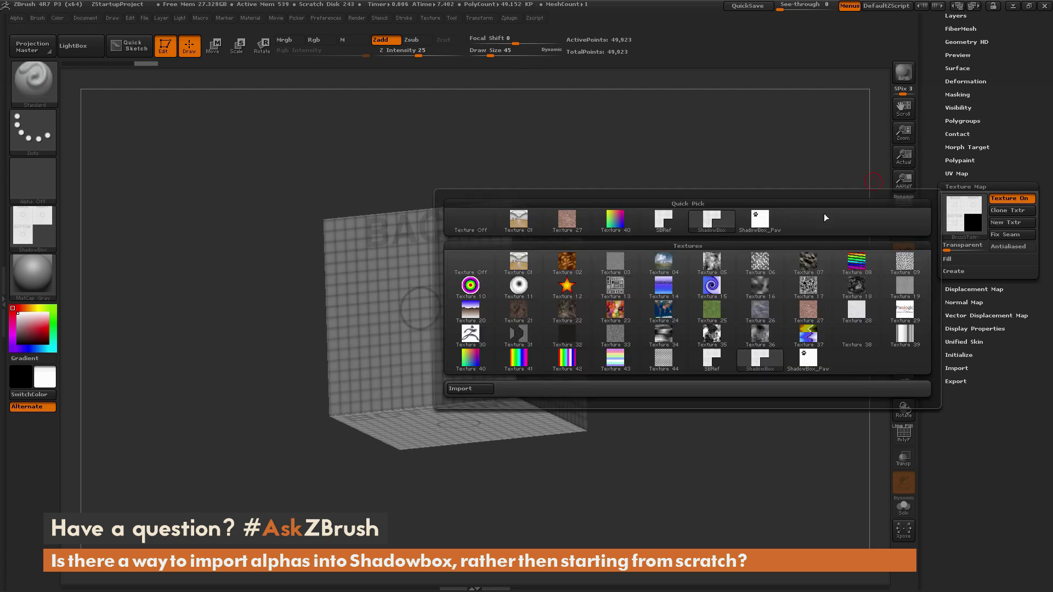
pyautogui.click(764, 221)
pyautogui.moveTo(728, 278); pyautogui.dragTo(672, 226)
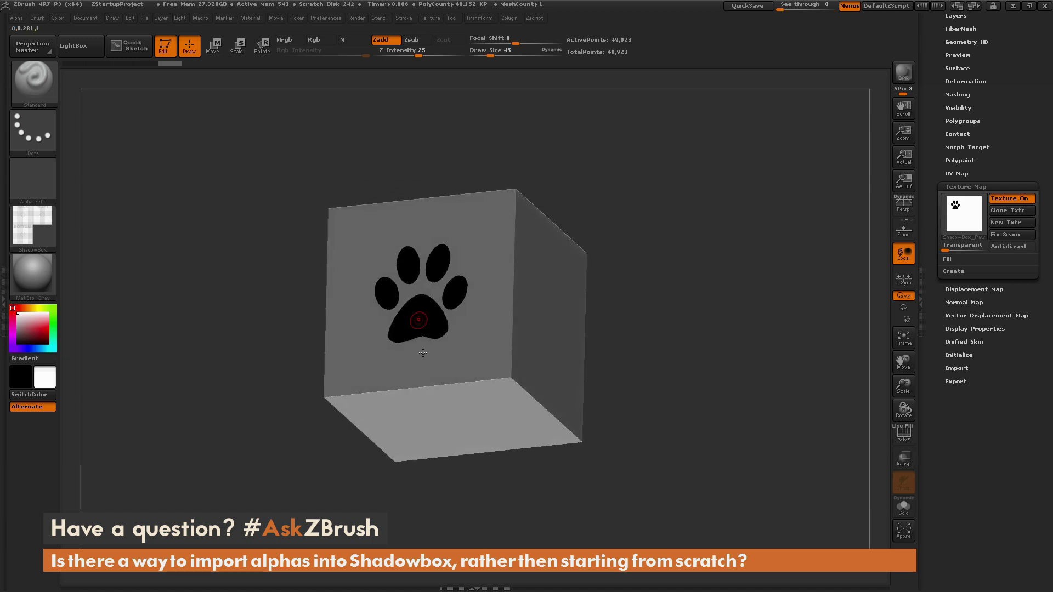
pyautogui.moveTo(734, 335); pyautogui.dragTo(716, 327)
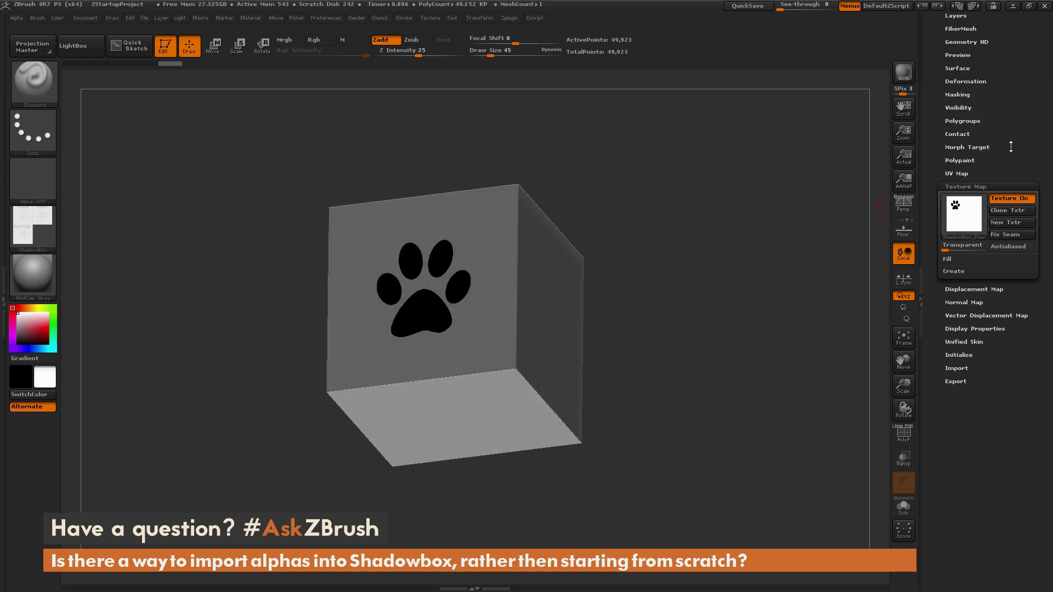
# Mask the ShadowBox by the paw texture's intensity and turn off the texture display.
pyautogui.click(972, 94)
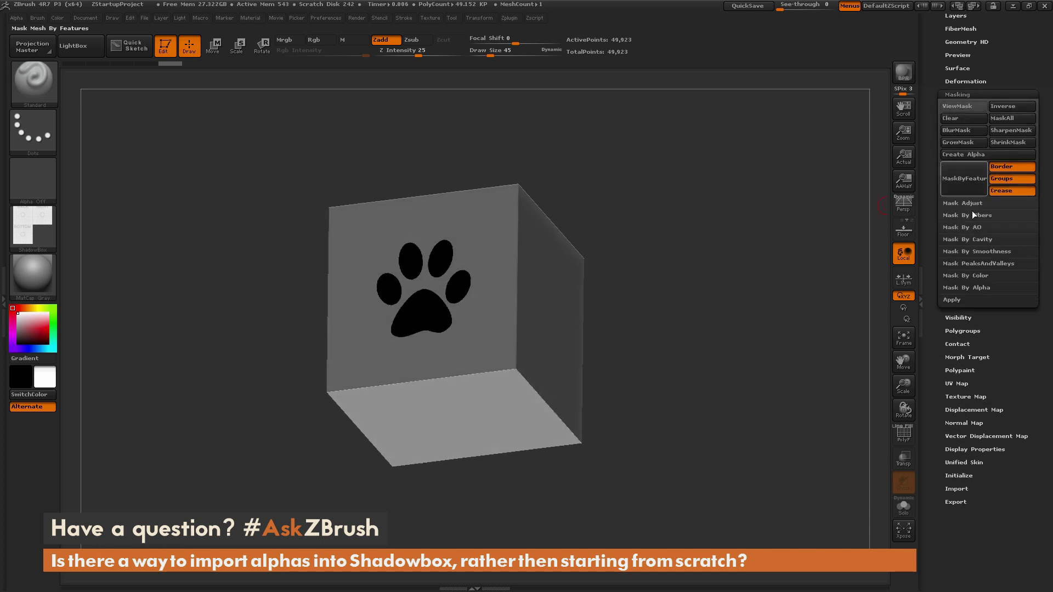
pyautogui.click(968, 276)
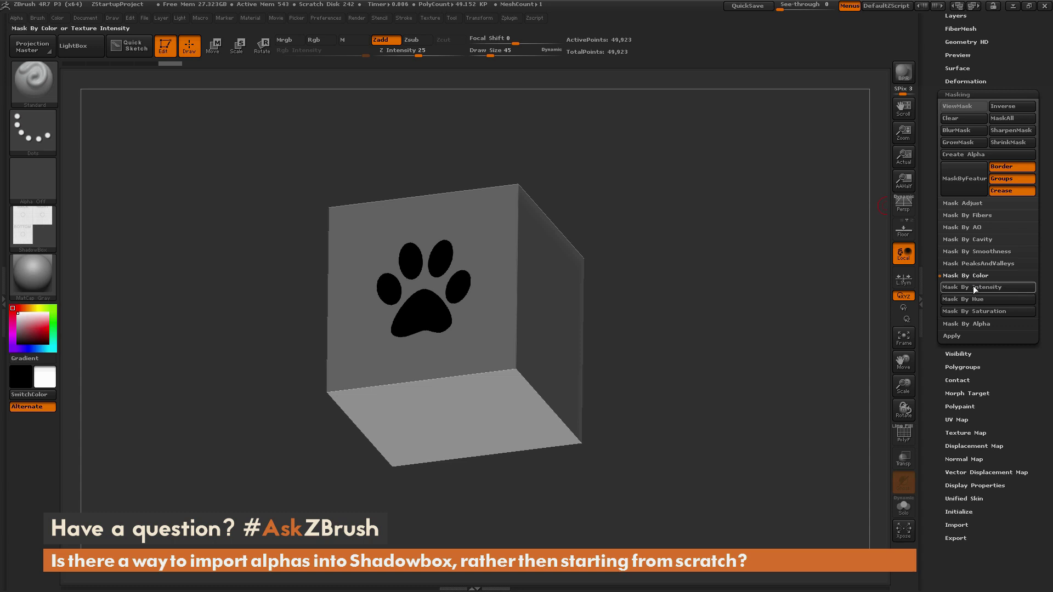
pyautogui.click(975, 287)
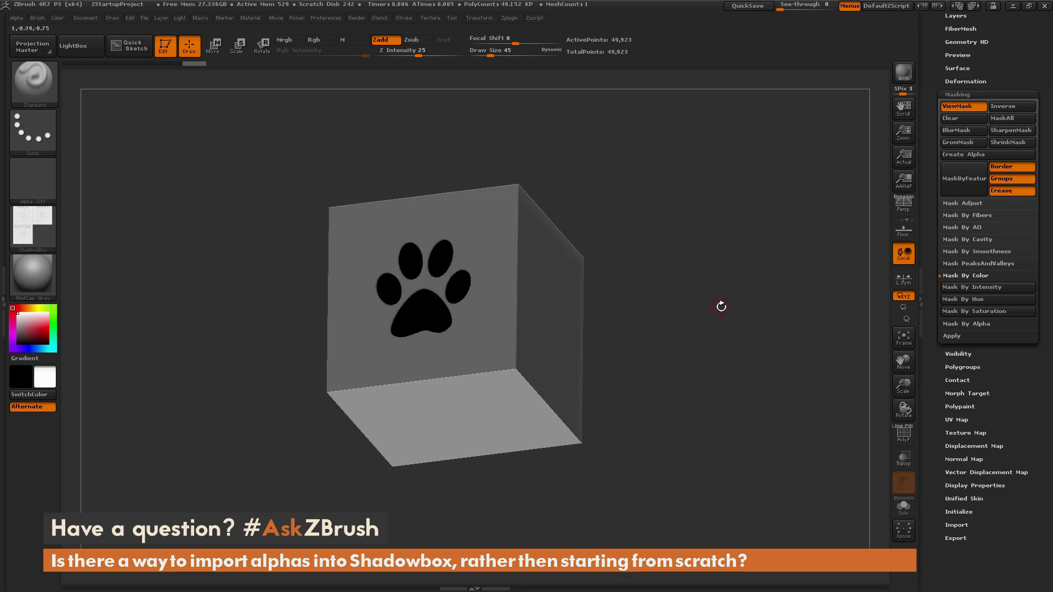
pyautogui.click(982, 433)
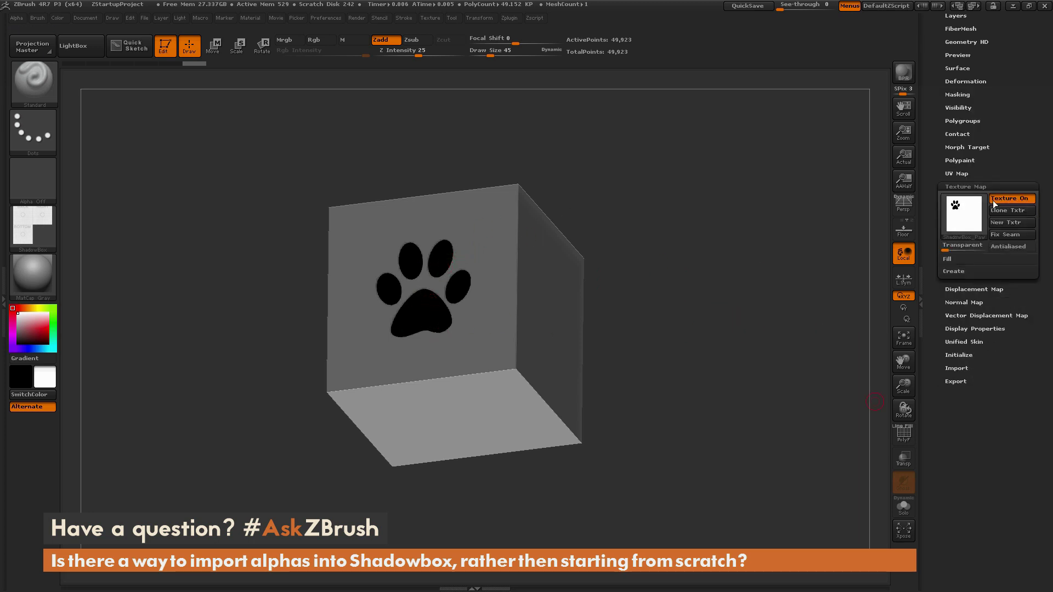
pyautogui.click(1015, 200)
pyautogui.moveTo(681, 330); pyautogui.dragTo(690, 244)
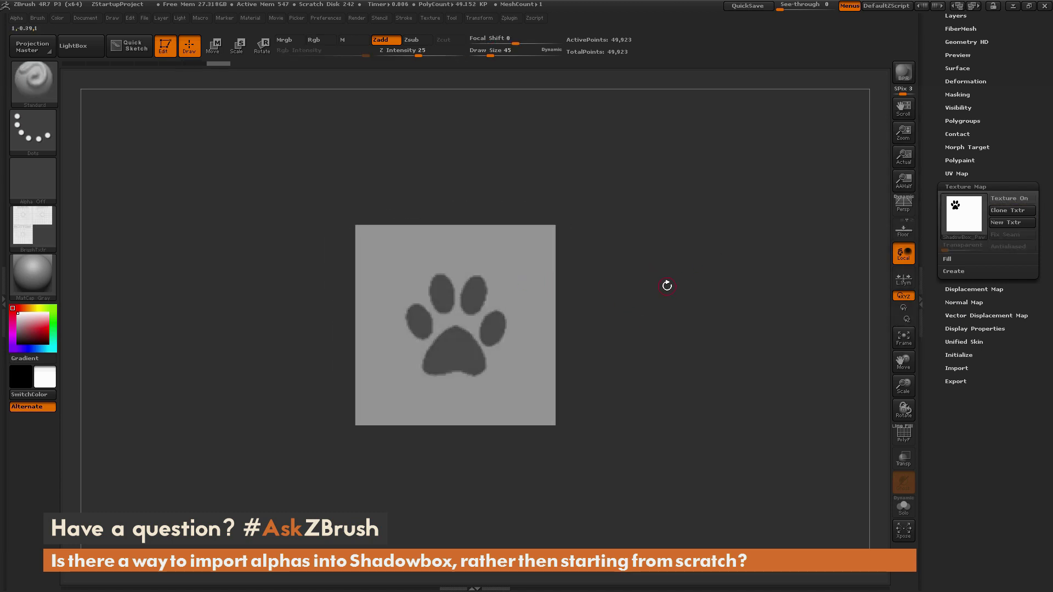
pyautogui.moveTo(668, 285); pyautogui.dragTo(470, 275)
# Show the ShadowBox geometry settings and generate the paw mesh from the mask on the back wall.
pyautogui.moveTo(1027, 117); pyautogui.dragTo(1016, 200)
pyautogui.click(982, 178)
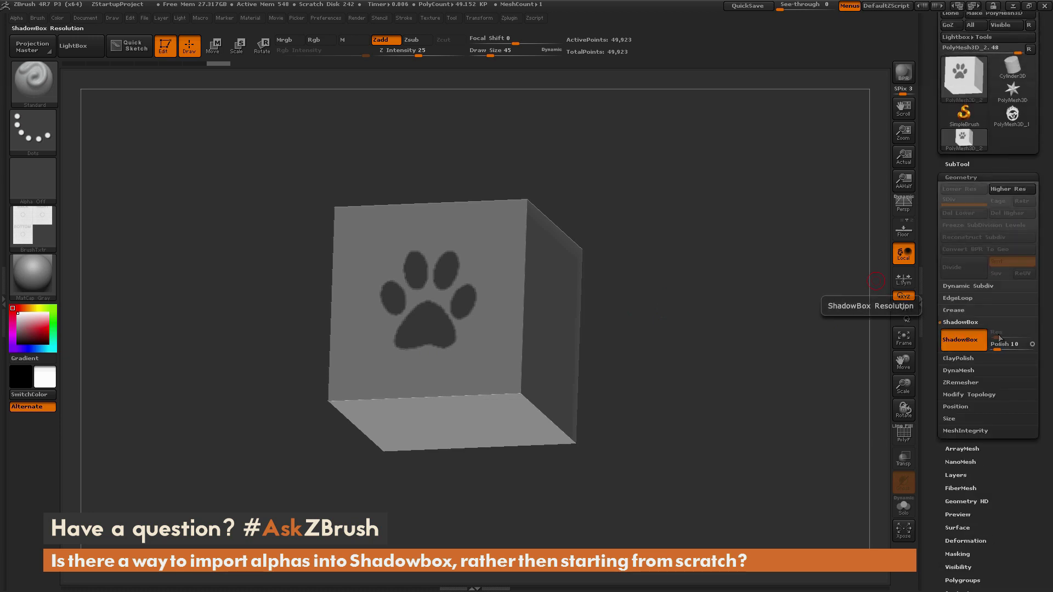
pyautogui.moveTo(625, 322); pyautogui.dragTo(796, 348)
pyautogui.moveTo(756, 312); pyautogui.dragTo(766, 325)
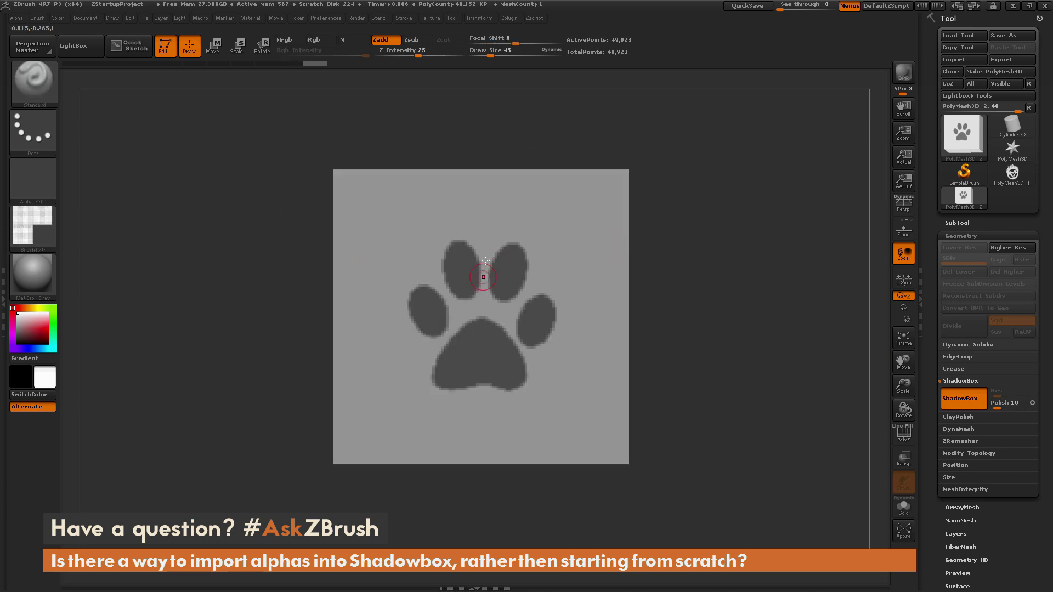
pyautogui.press('ctrl')
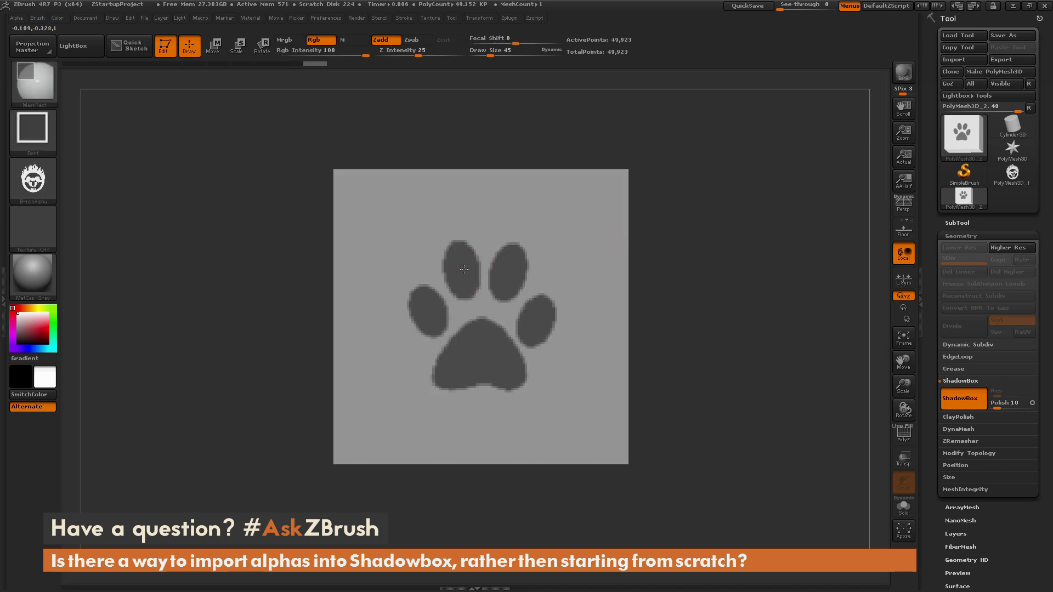
pyautogui.moveTo(726, 280); pyautogui.dragTo(793, 324)
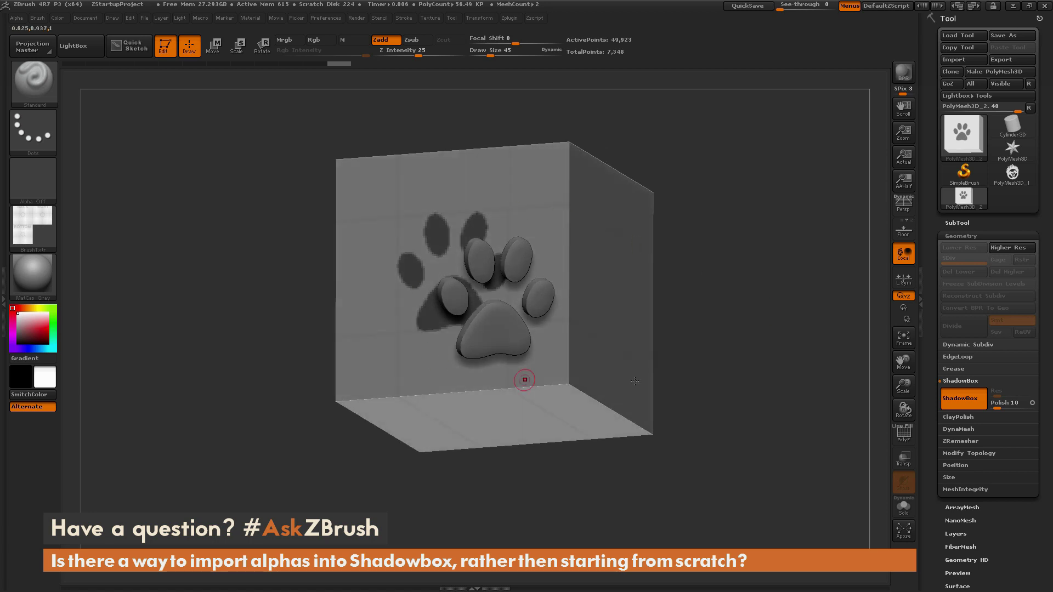
# Inspect the generated paw and turn ShadowBox off to keep only the paw mesh.
pyautogui.moveTo(762, 393); pyautogui.dragTo(763, 289)
pyautogui.moveTo(763, 379); pyautogui.dragTo(715, 337)
pyautogui.click(948, 405)
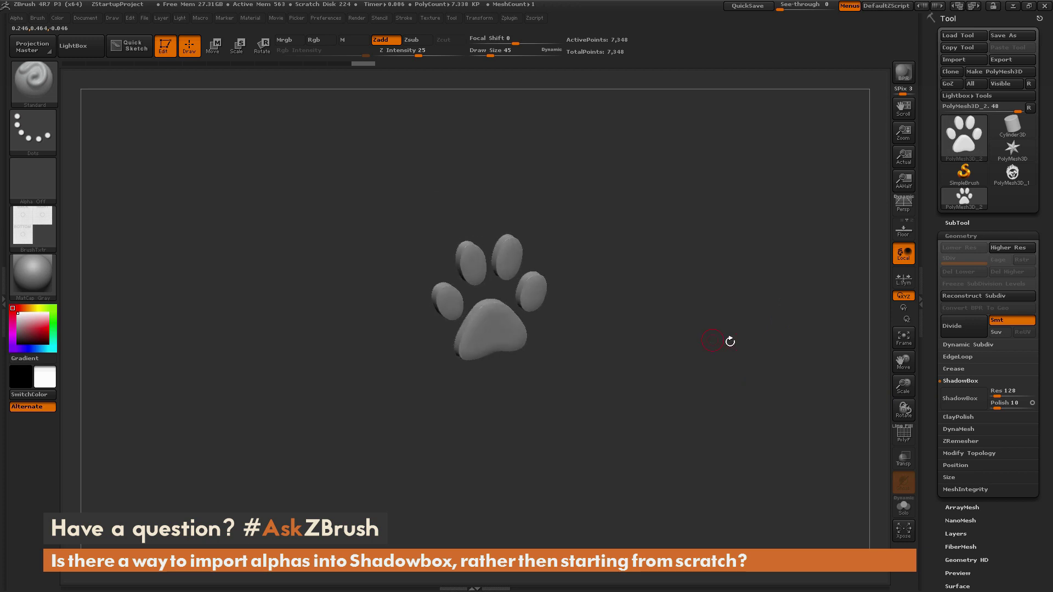
# Set the ShadowBox resolution to 512 and polish to 1, and rebuild it as an empty ShadowBox.
pyautogui.write('51')
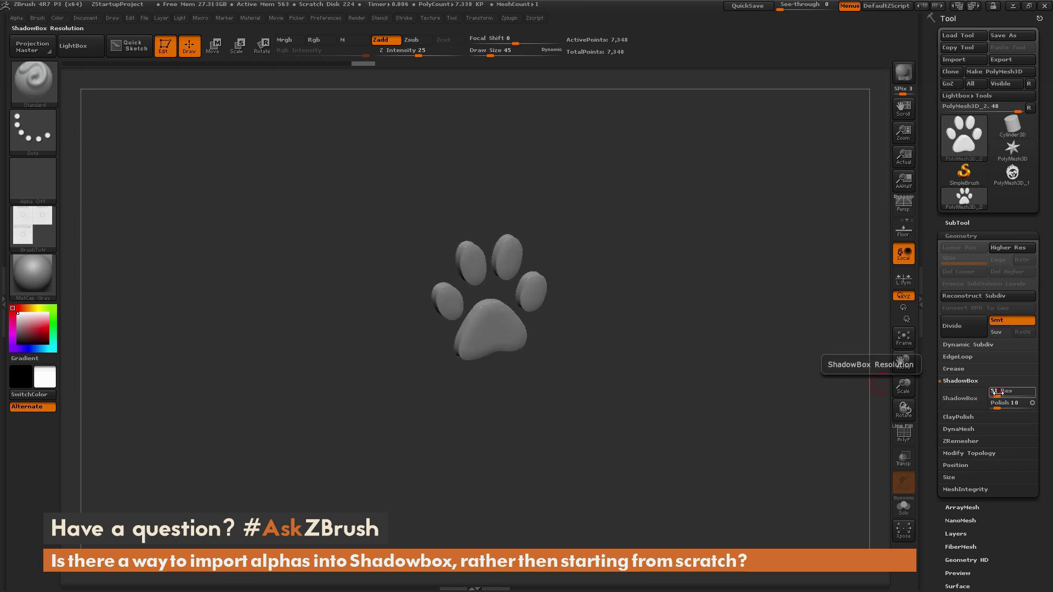
pyautogui.write('2')
pyautogui.press('Return')
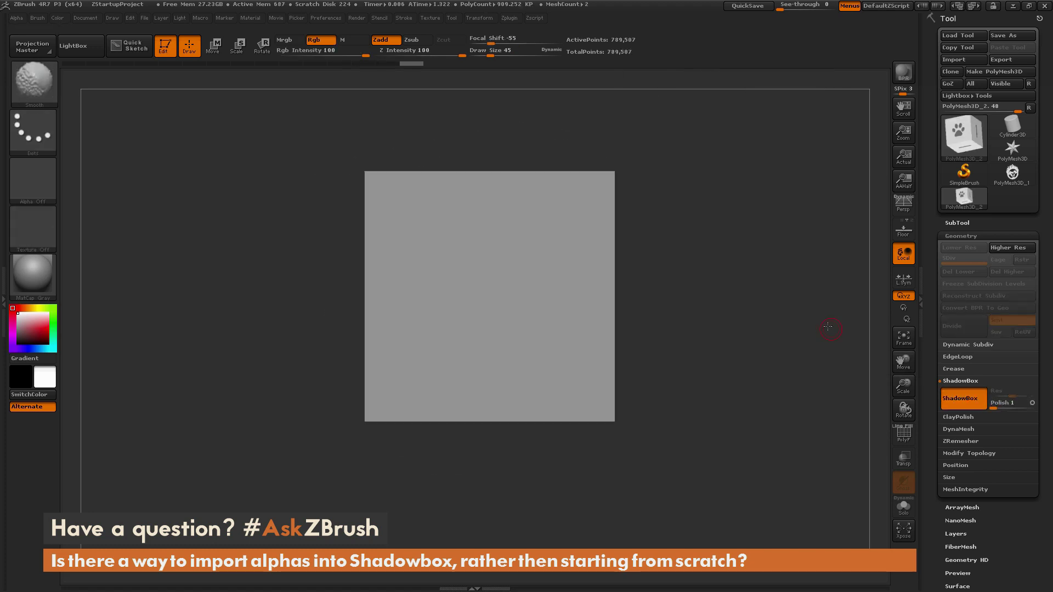
pyautogui.moveTo(749, 223); pyautogui.dragTo(688, 170)
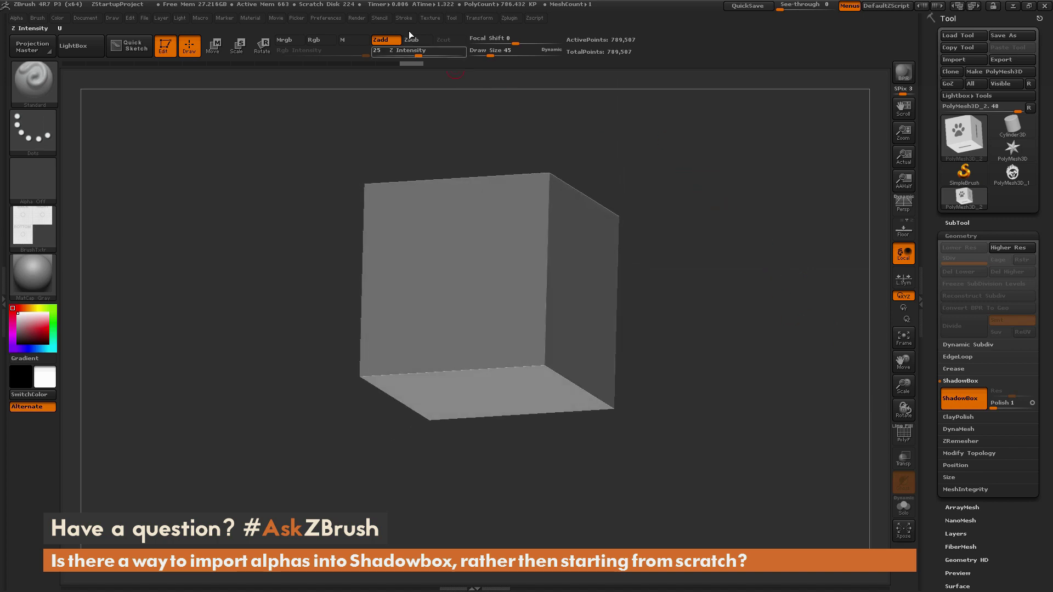
# Import the Shadowbox_ViperMkII image from the Example folder and assign it as the ShadowBox's texture map.
pyautogui.click(434, 18)
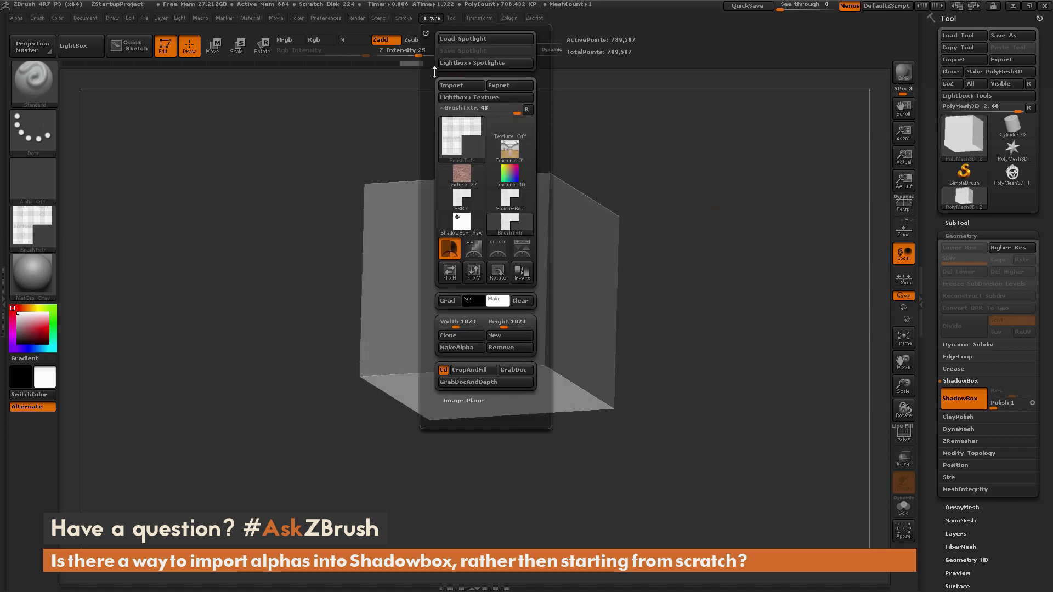
pyautogui.click(449, 85)
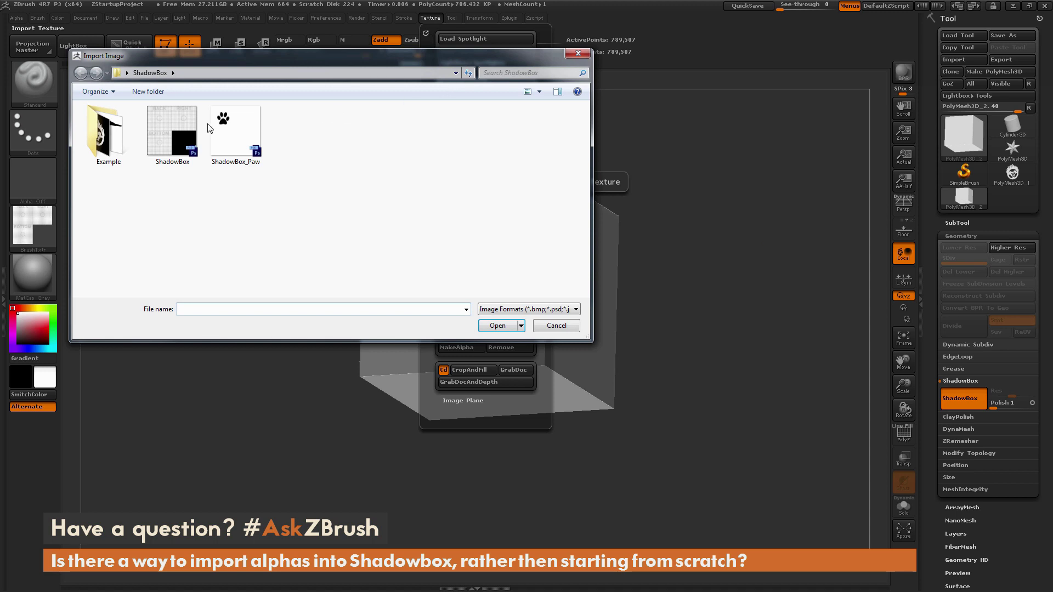
pyautogui.click(180, 148)
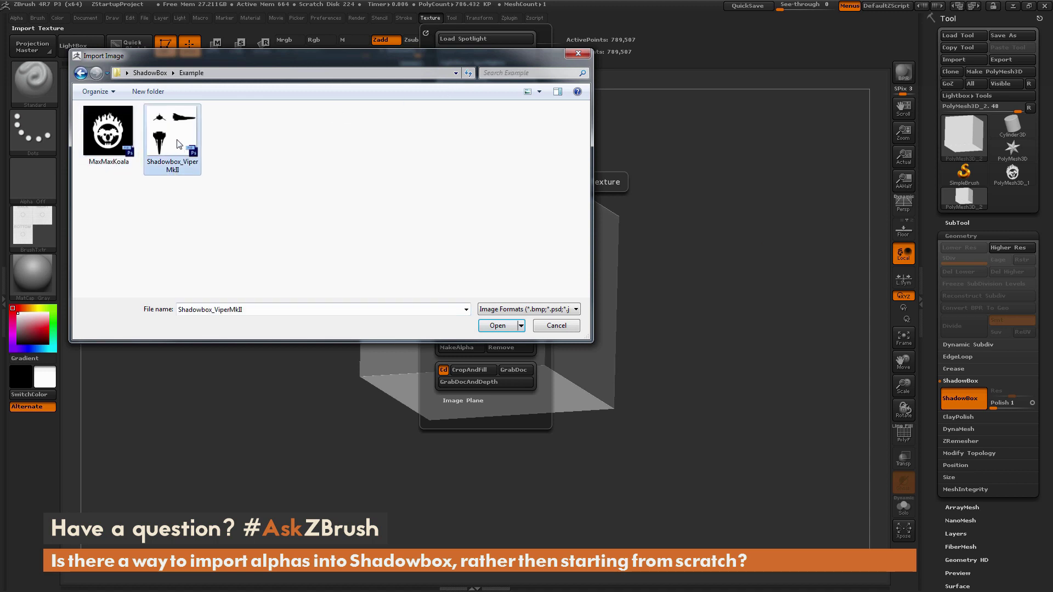
pyautogui.doubleClick(179, 139)
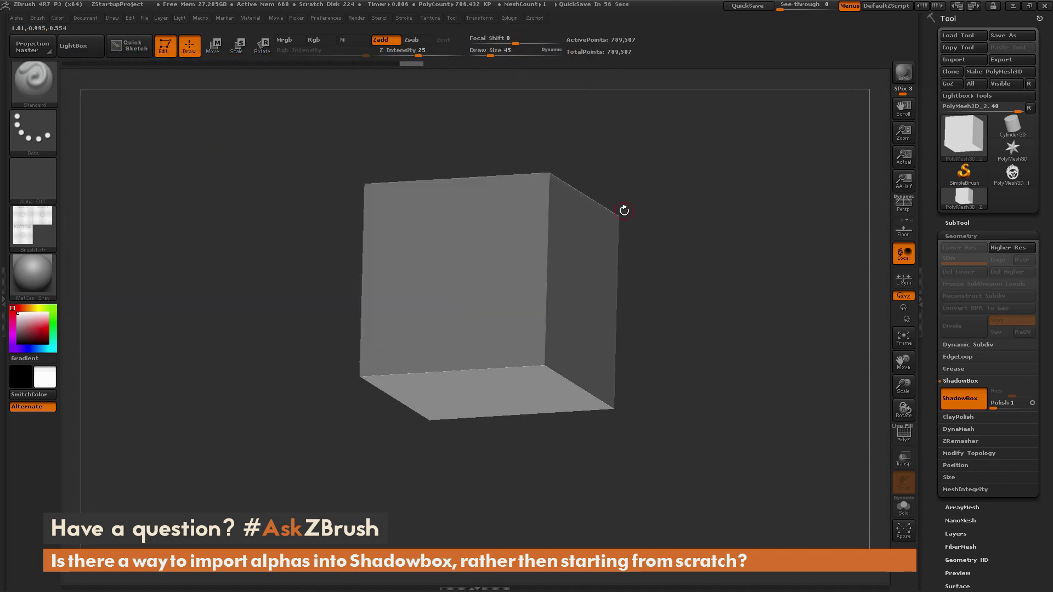
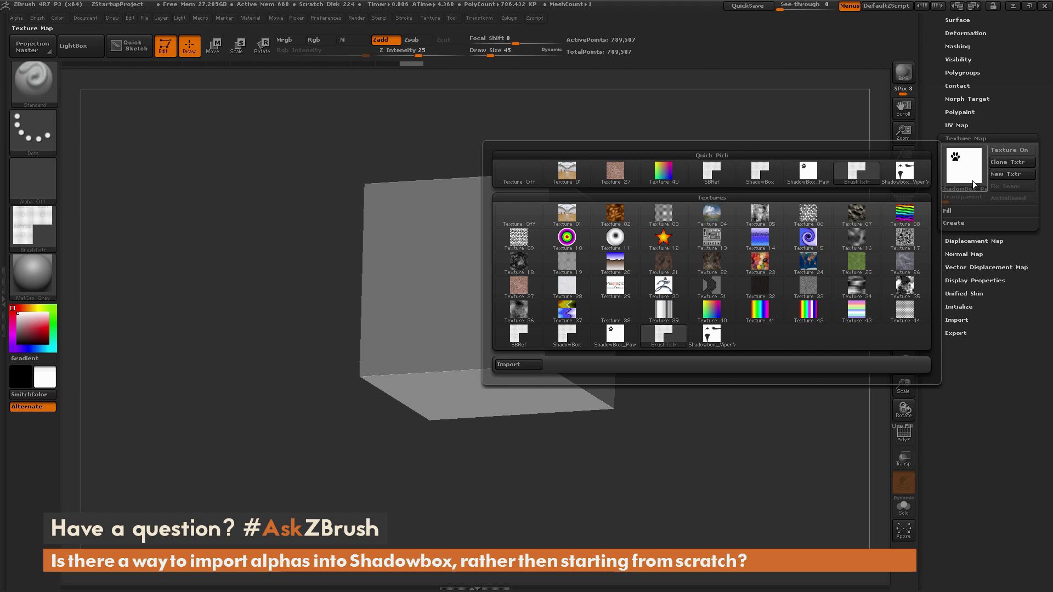
pyautogui.click(712, 335)
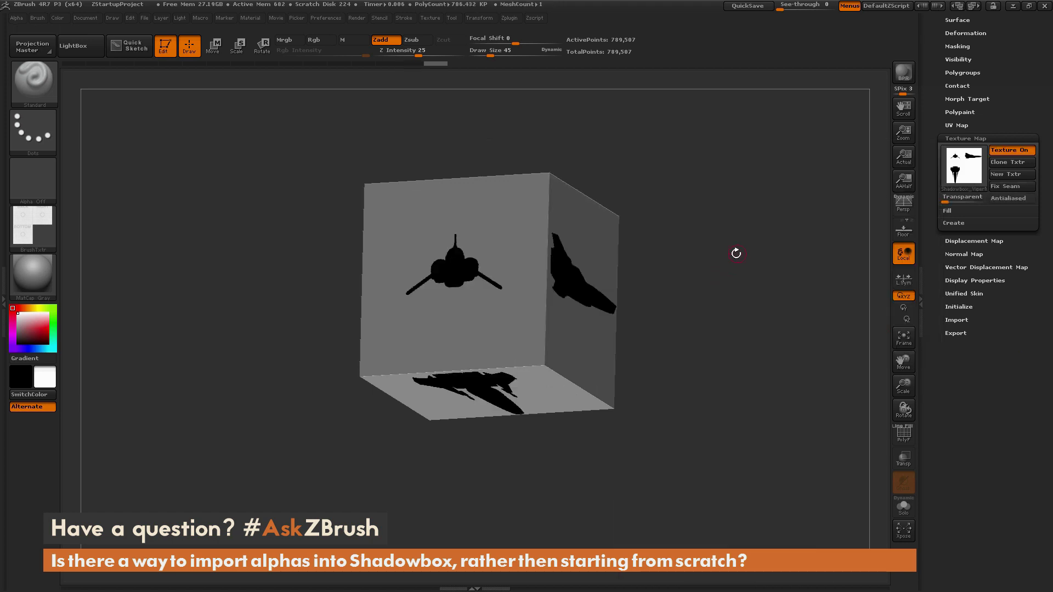
pyautogui.moveTo(736, 254)
pyautogui.mouseDown()
pyautogui.moveTo(746, 307)
pyautogui.moveTo(742, 250)
pyautogui.mouseUp()
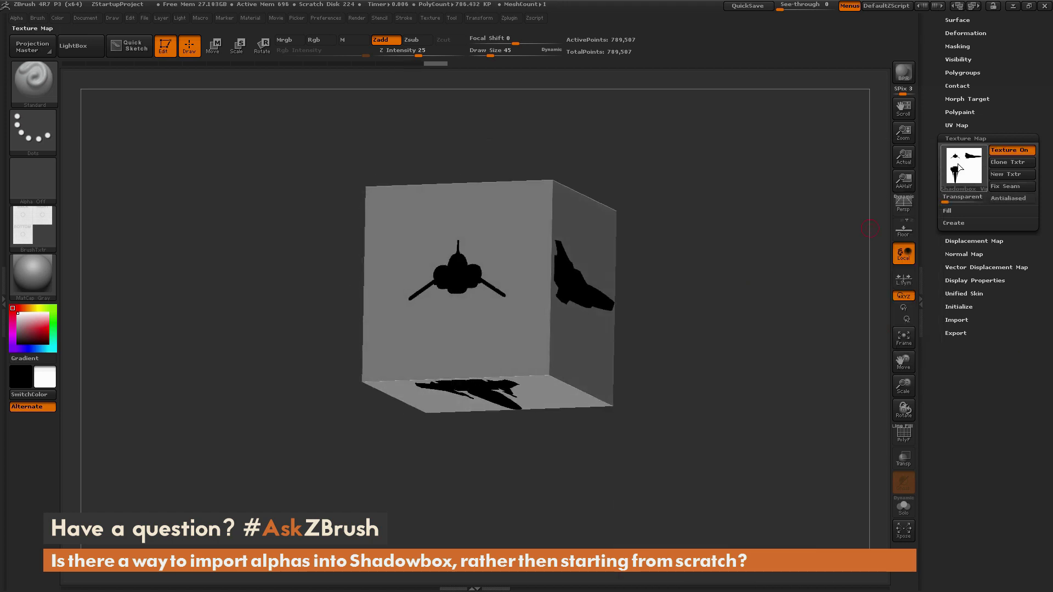
# Mask the ShadowBox by the ViperMkII texture's intensity and turn that texture's display off.
pyautogui.scroll(3, 989, 65)
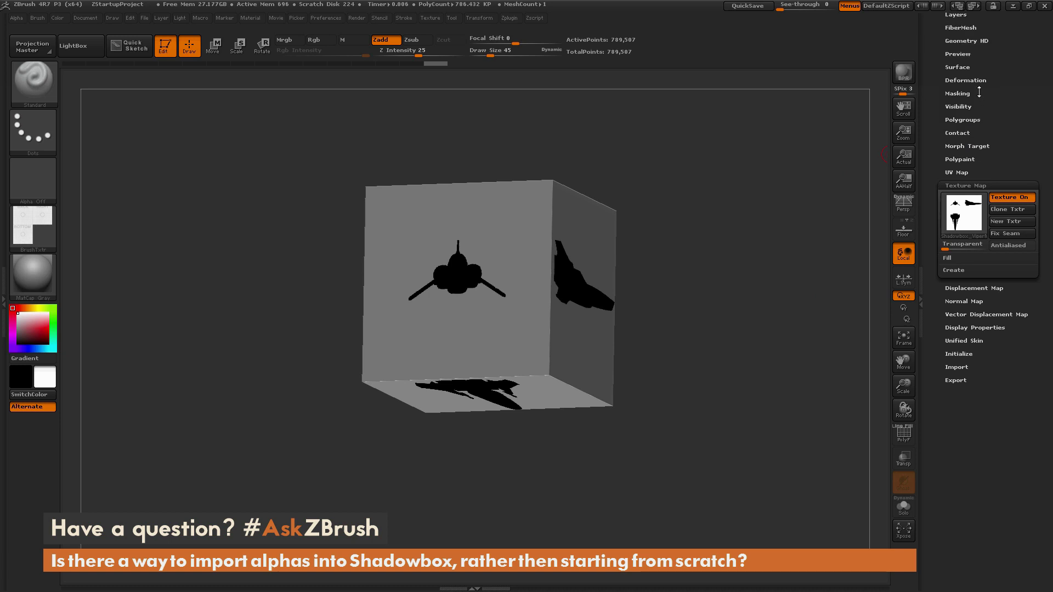
pyautogui.click(957, 93)
pyautogui.click(973, 287)
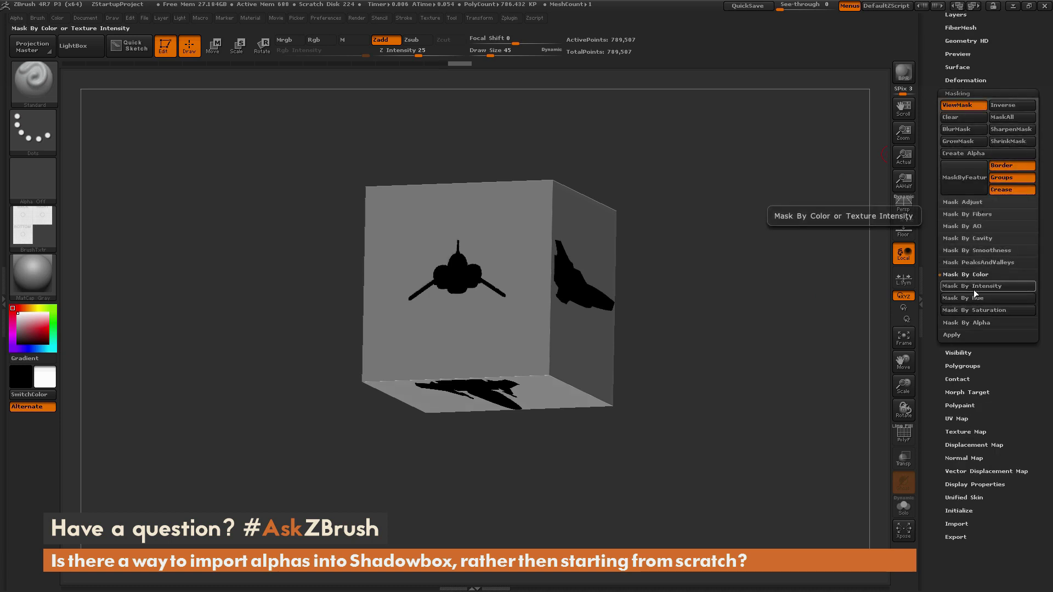
pyautogui.click(981, 433)
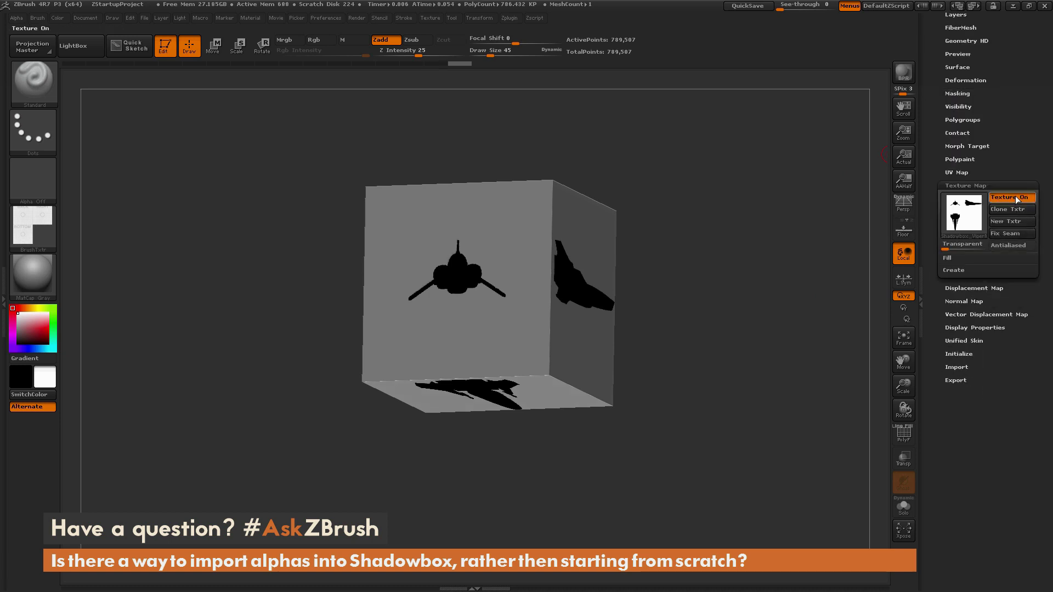
pyautogui.click(1012, 197)
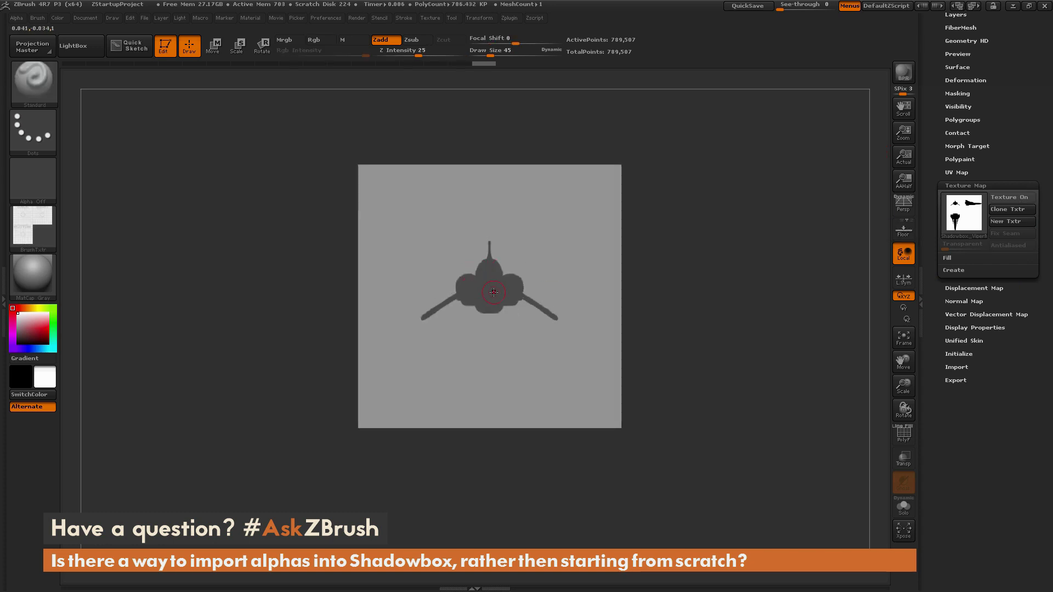
# Generate the Viper ship mesh from the masks on the three ShadowBox walls and inspect it.
pyautogui.press('ctrl')
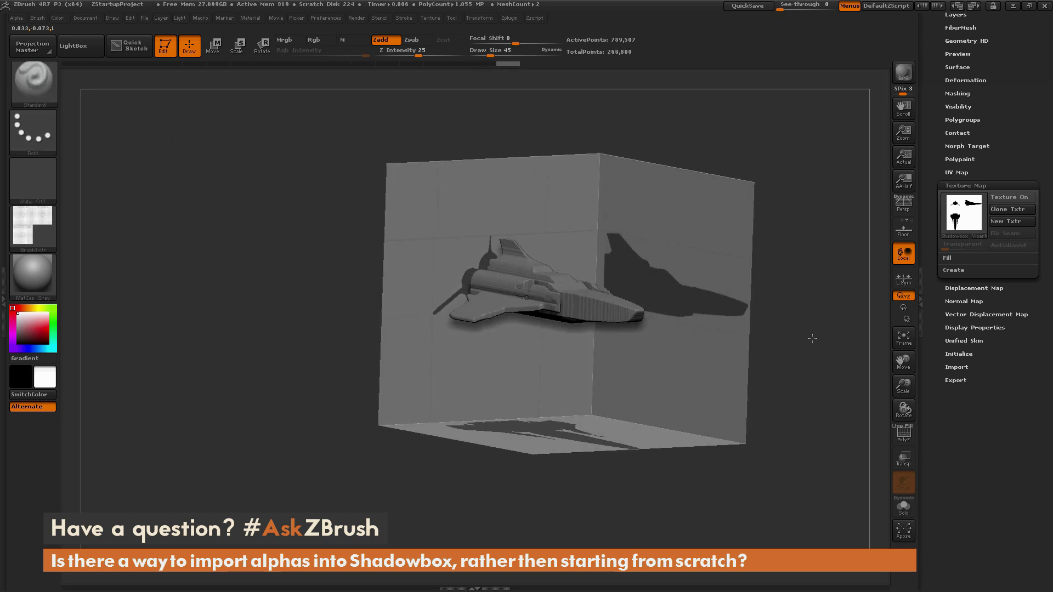
pyautogui.moveTo(807, 338); pyautogui.dragTo(801, 316)
# Turn off ShadowBox for the Viper model to keep only the ship mesh, and inspect it.
pyautogui.scroll(5, 982, 216)
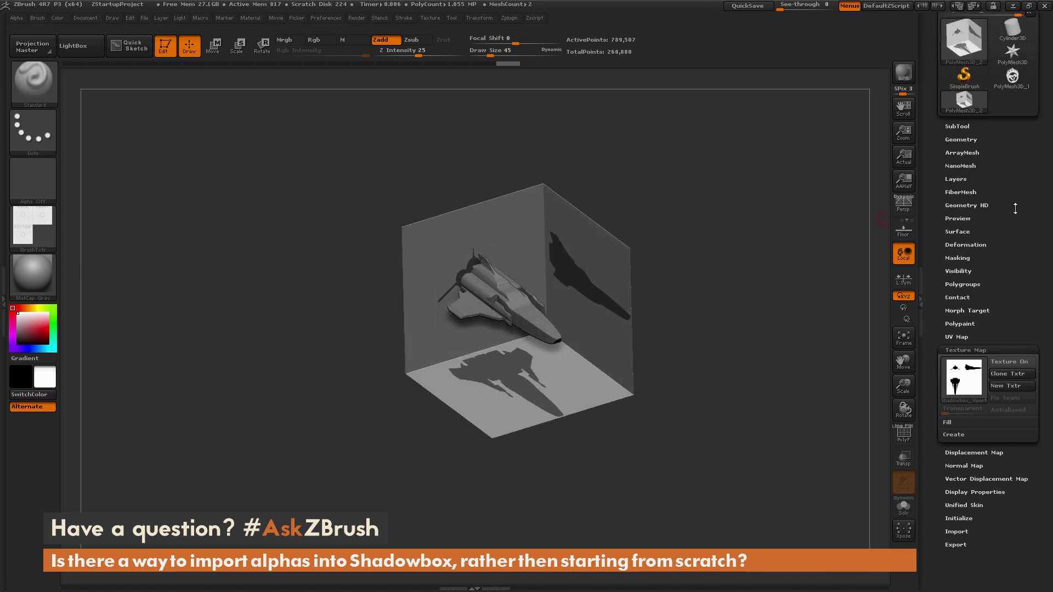
pyautogui.click(961, 208)
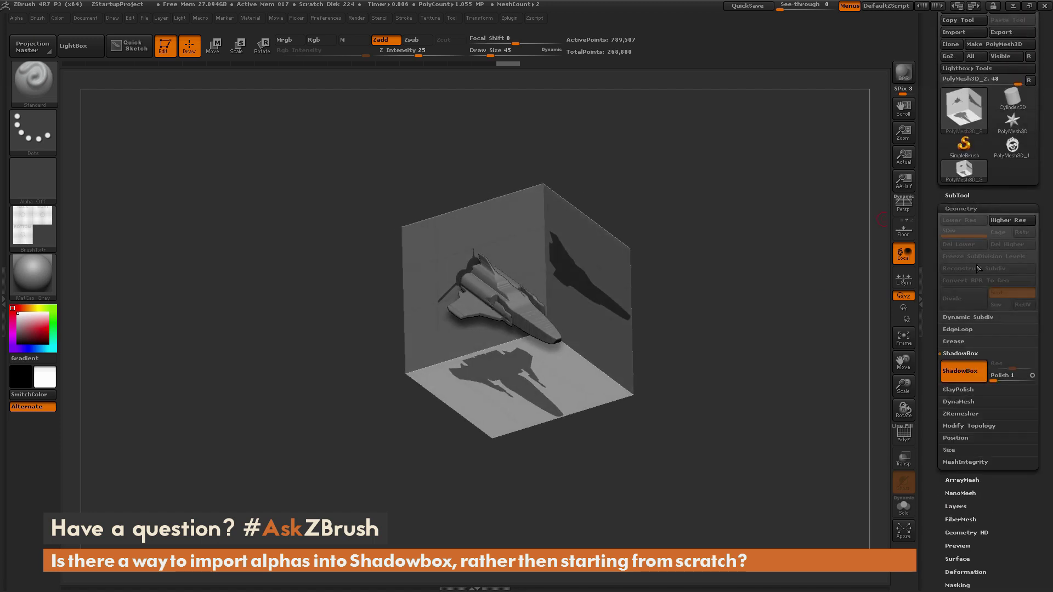
pyautogui.click(977, 371)
pyautogui.moveTo(766, 226); pyautogui.dragTo(770, 194)
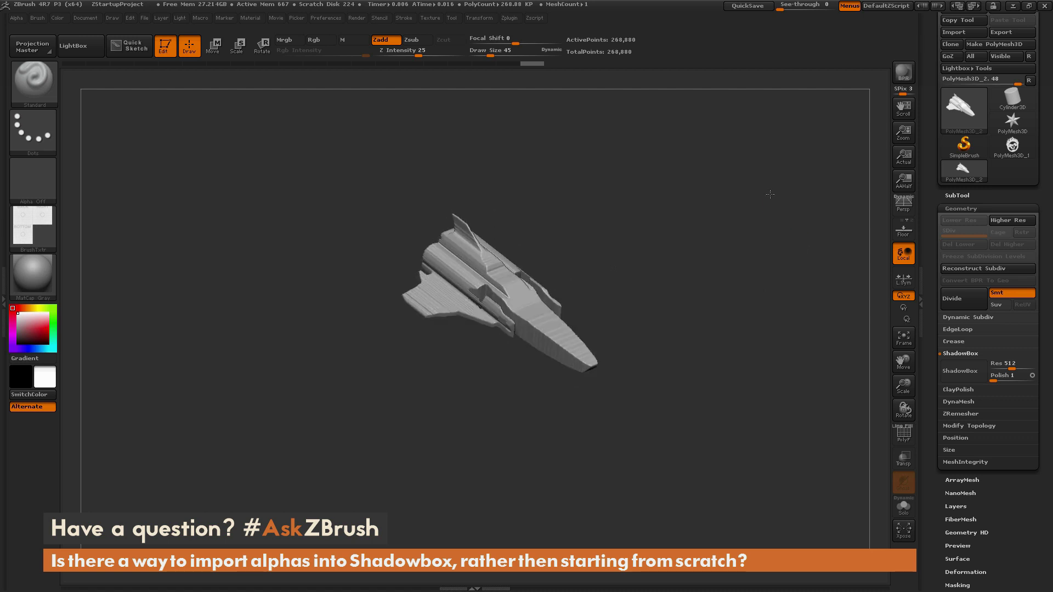
pyautogui.click(17, 18)
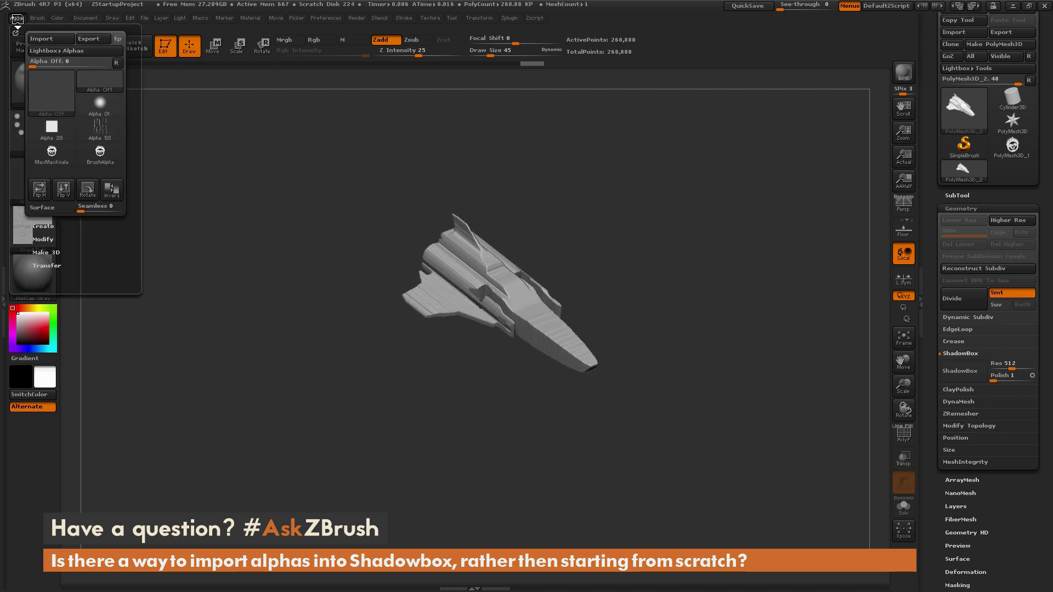
pyautogui.click(130, 106)
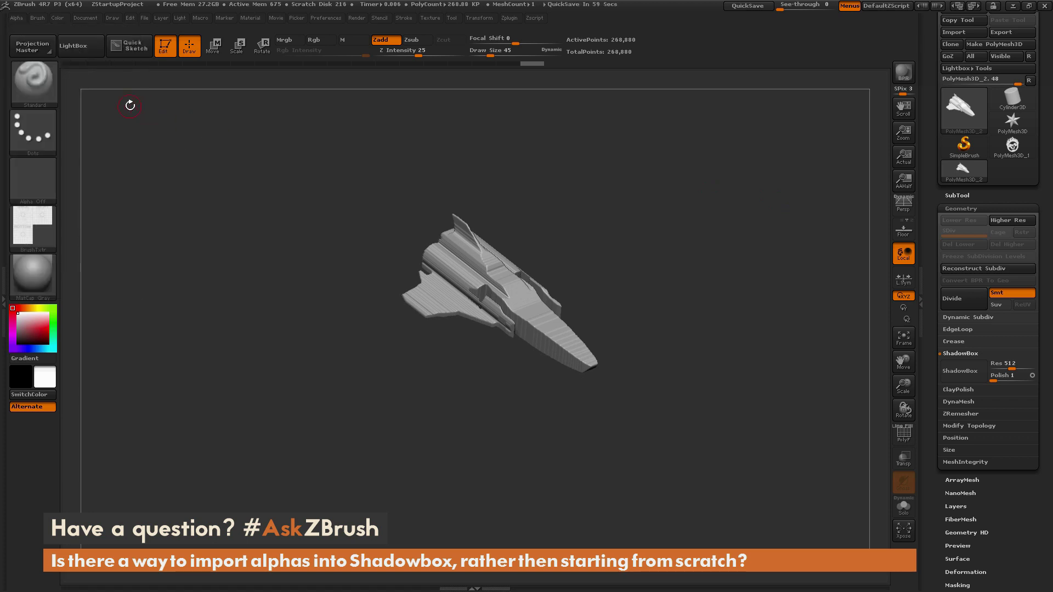
pyautogui.click(714, 291)
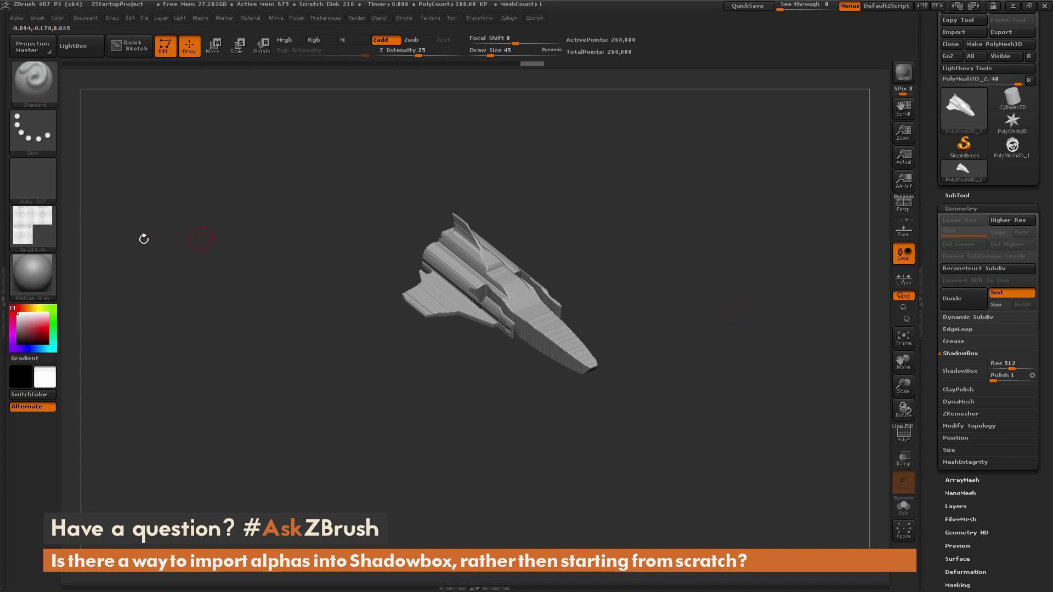
pyautogui.moveTo(45, 229)
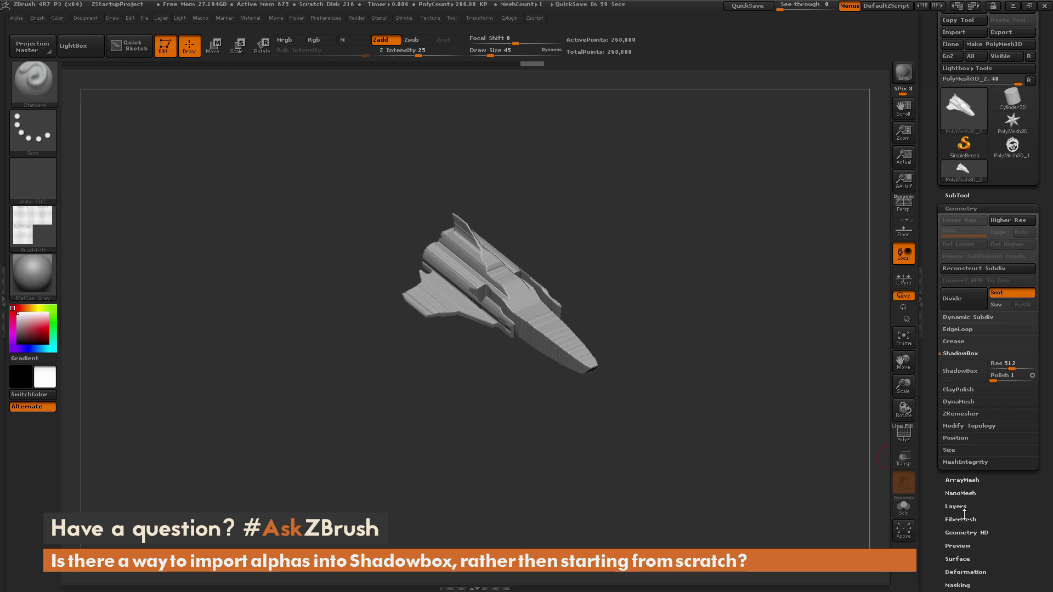
pyautogui.scroll(-5, 1024, 415)
pyautogui.click(1024, 414)
pyautogui.moveTo(980, 228)
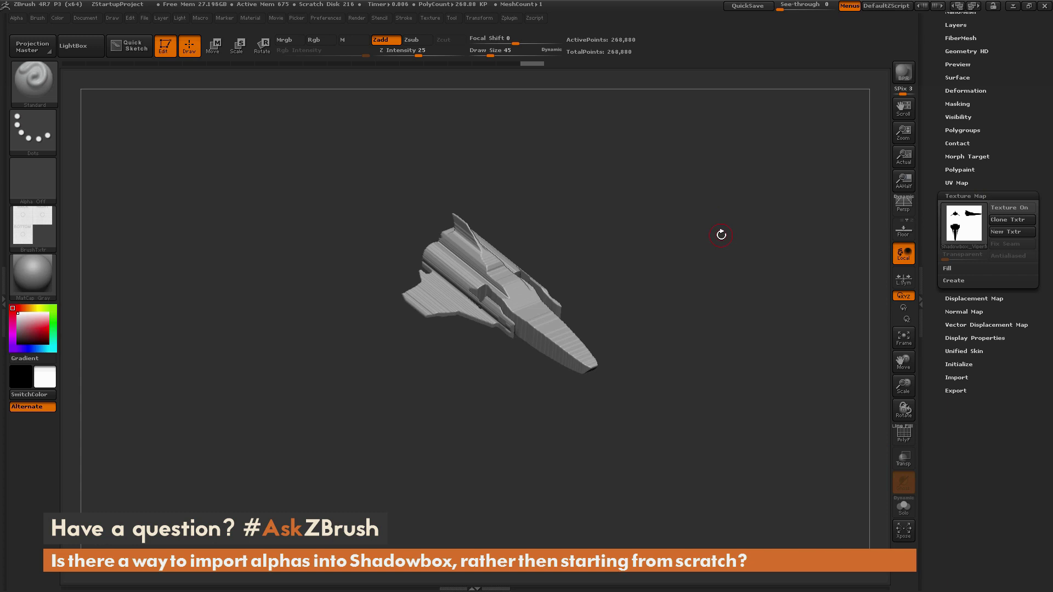
pyautogui.moveTo(743, 262); pyautogui.dragTo(762, 280)
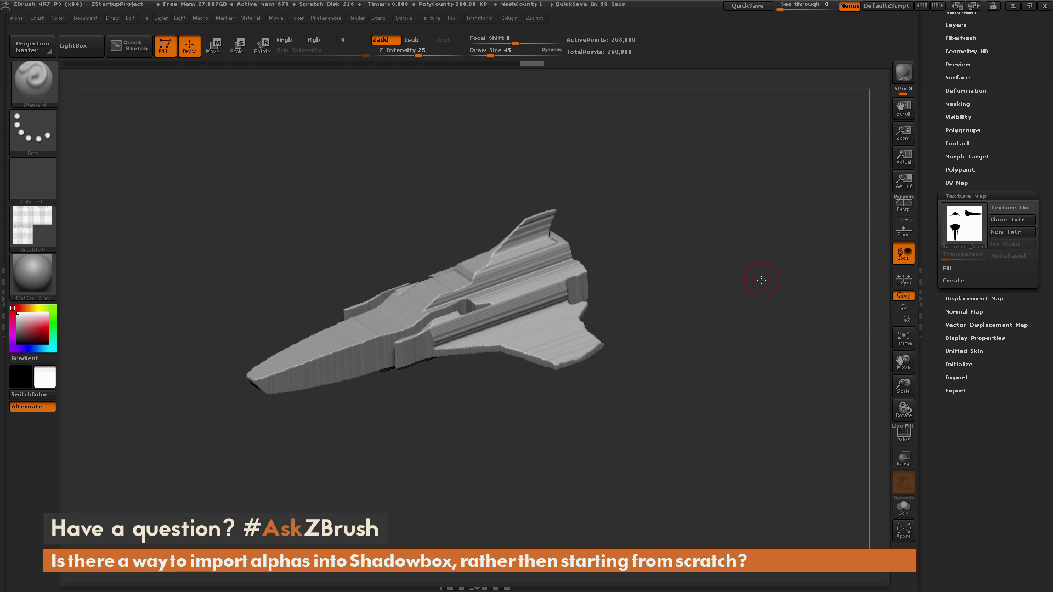